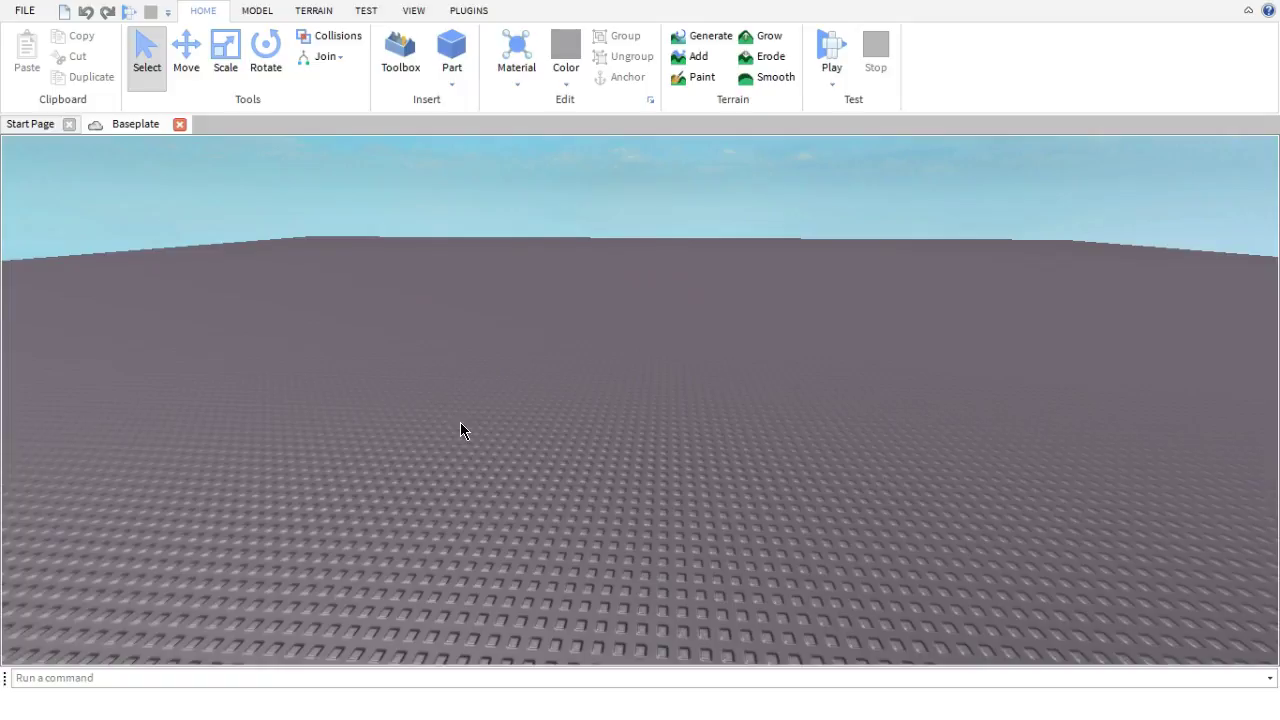
- Show the Properties and Explorer windows for the Baseplate place
click(414, 11)
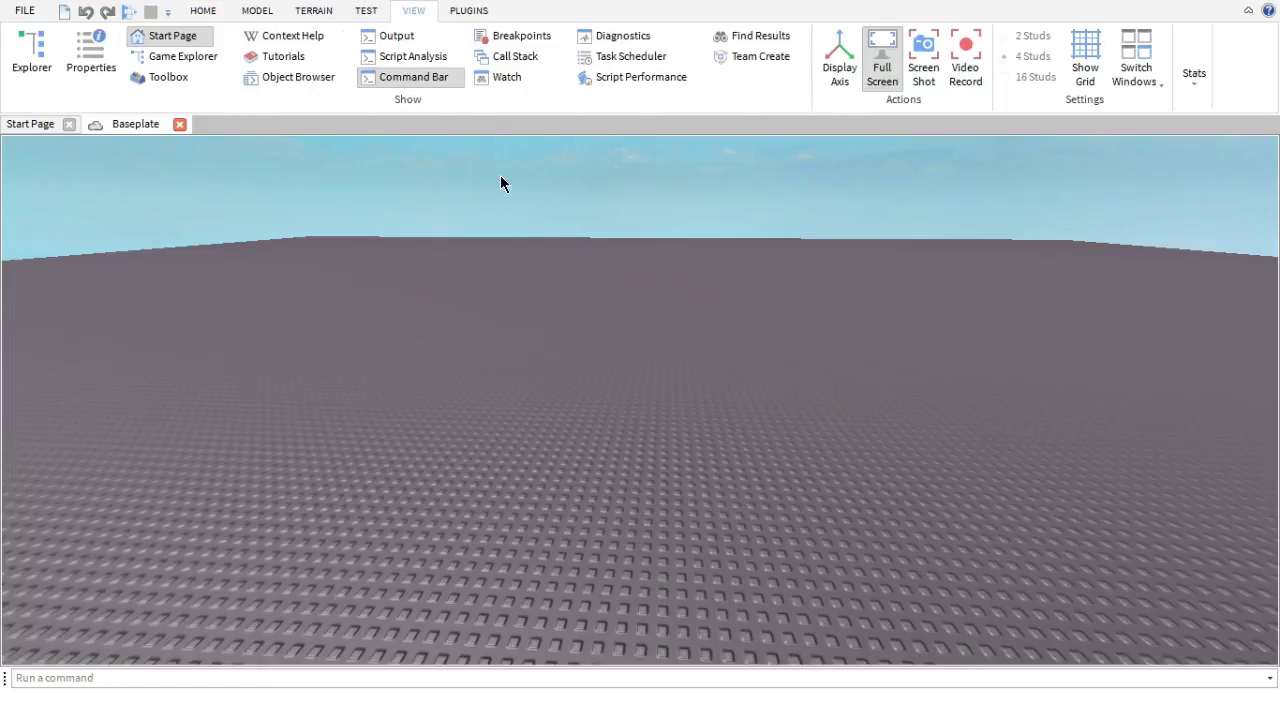
click(100, 53)
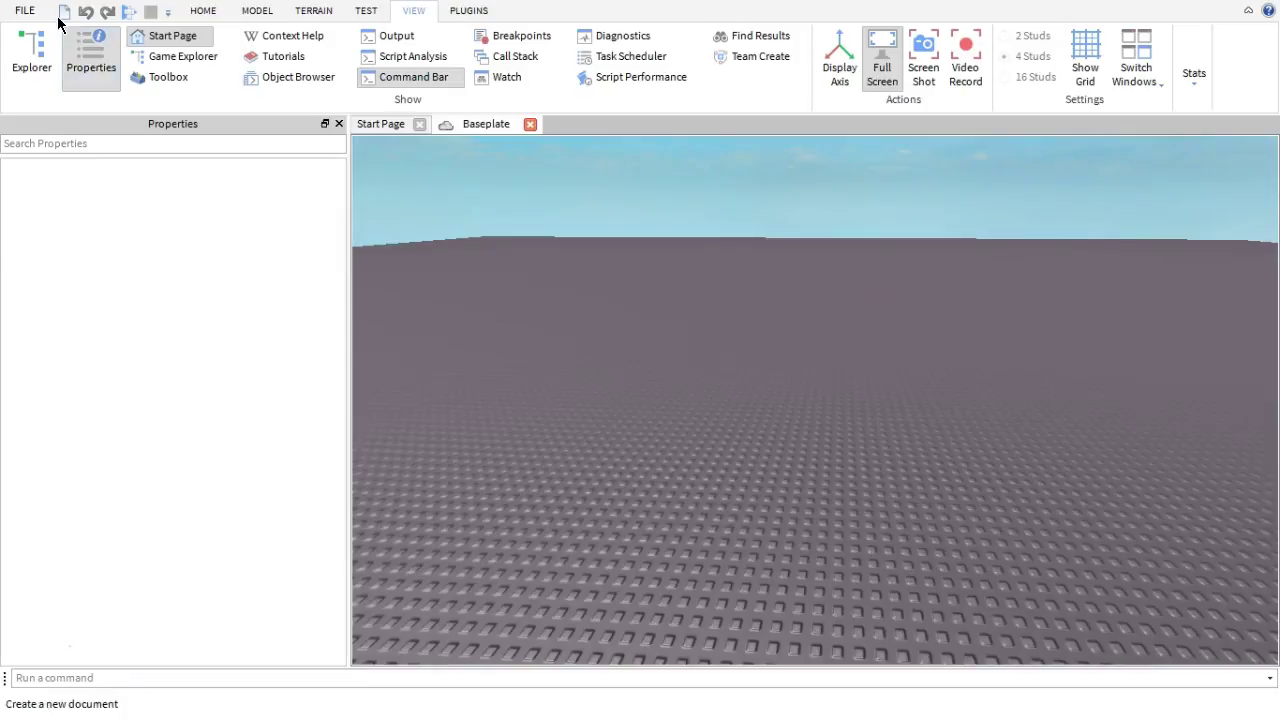
click(31, 60)
right_drag(737, 341, 735, 328)
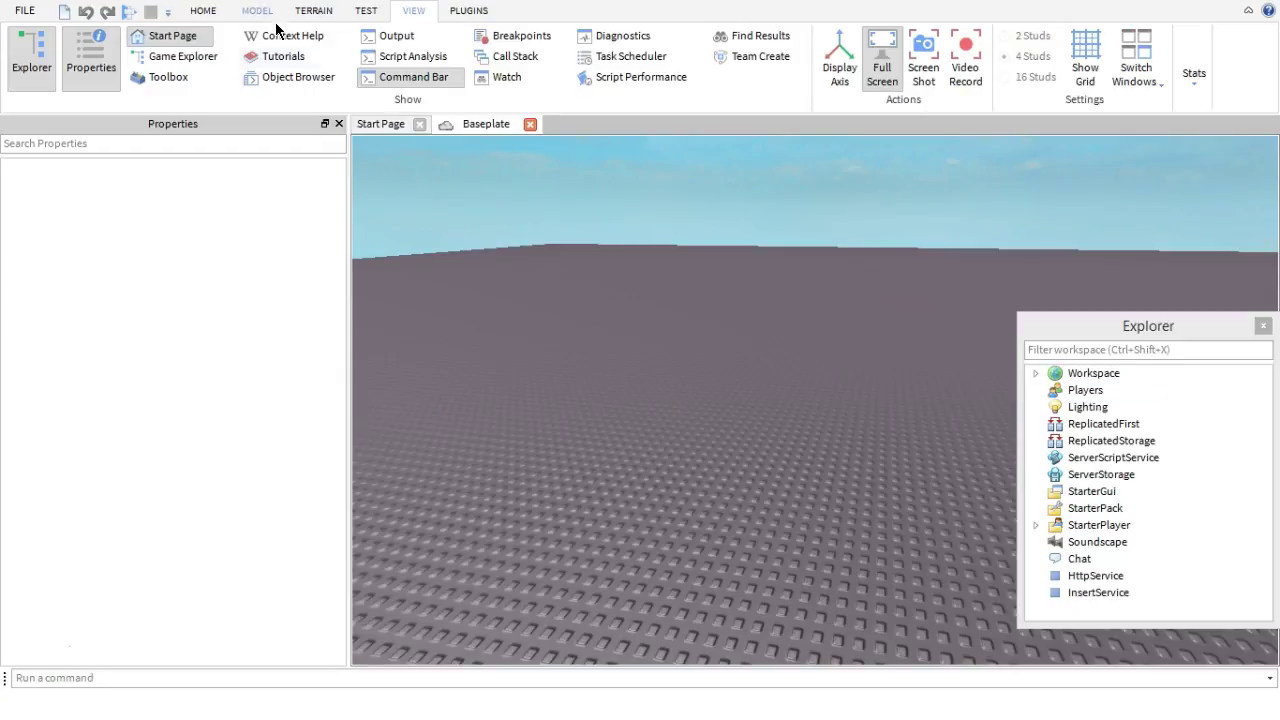
- Start a play test of the place and expand the Workspace contents in the object tree
click(128, 12)
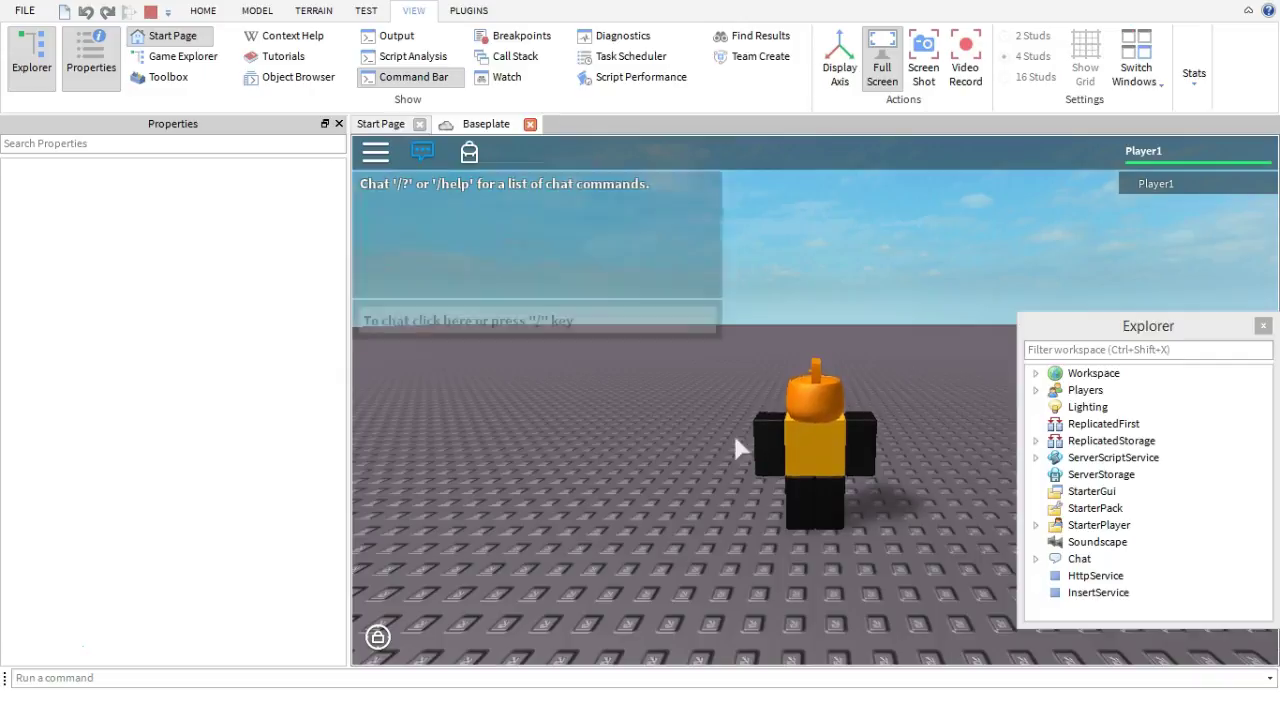
right_drag(813, 467, 786, 503)
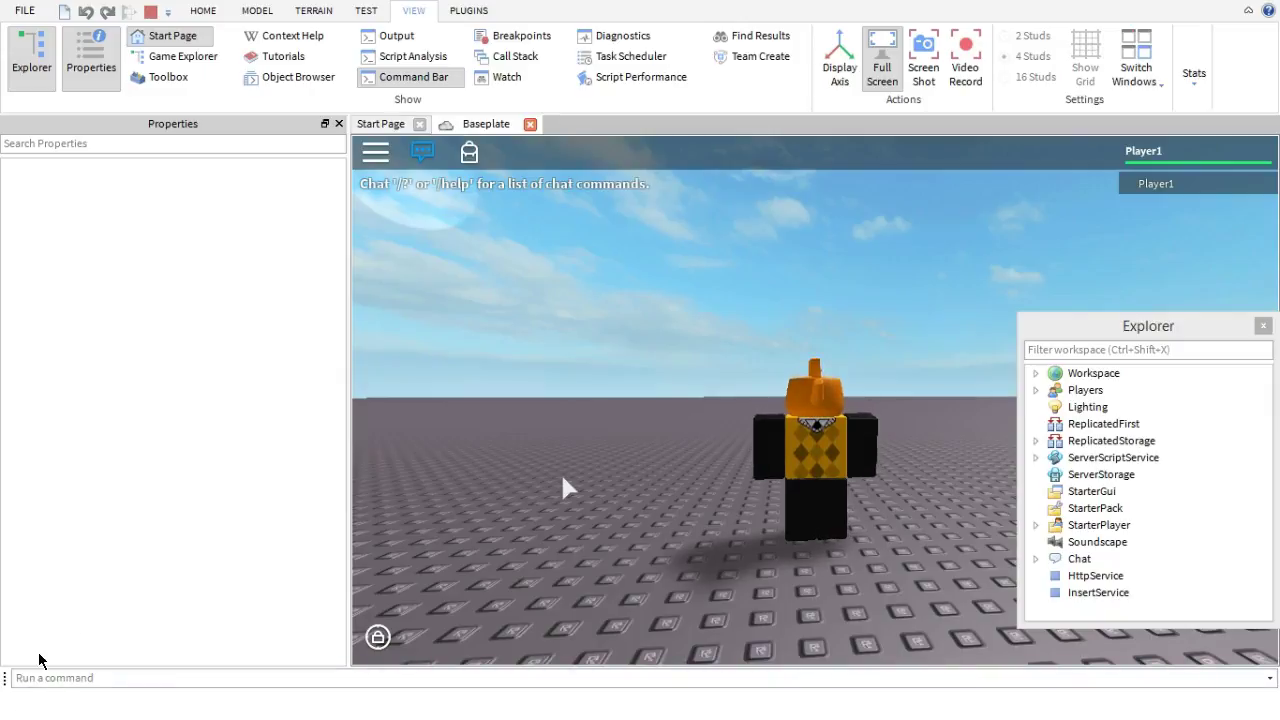
click(1035, 373)
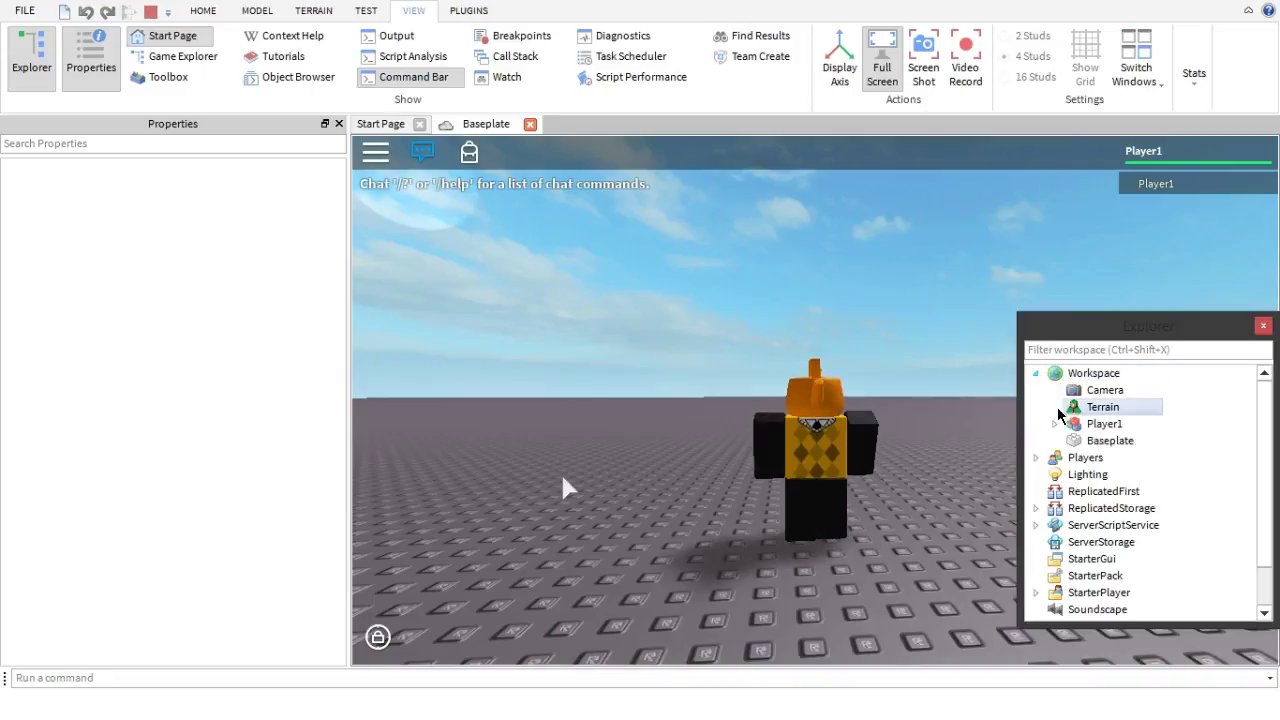
- Copy the Player1 character model from the Workspace of the running play test
click(1096, 425)
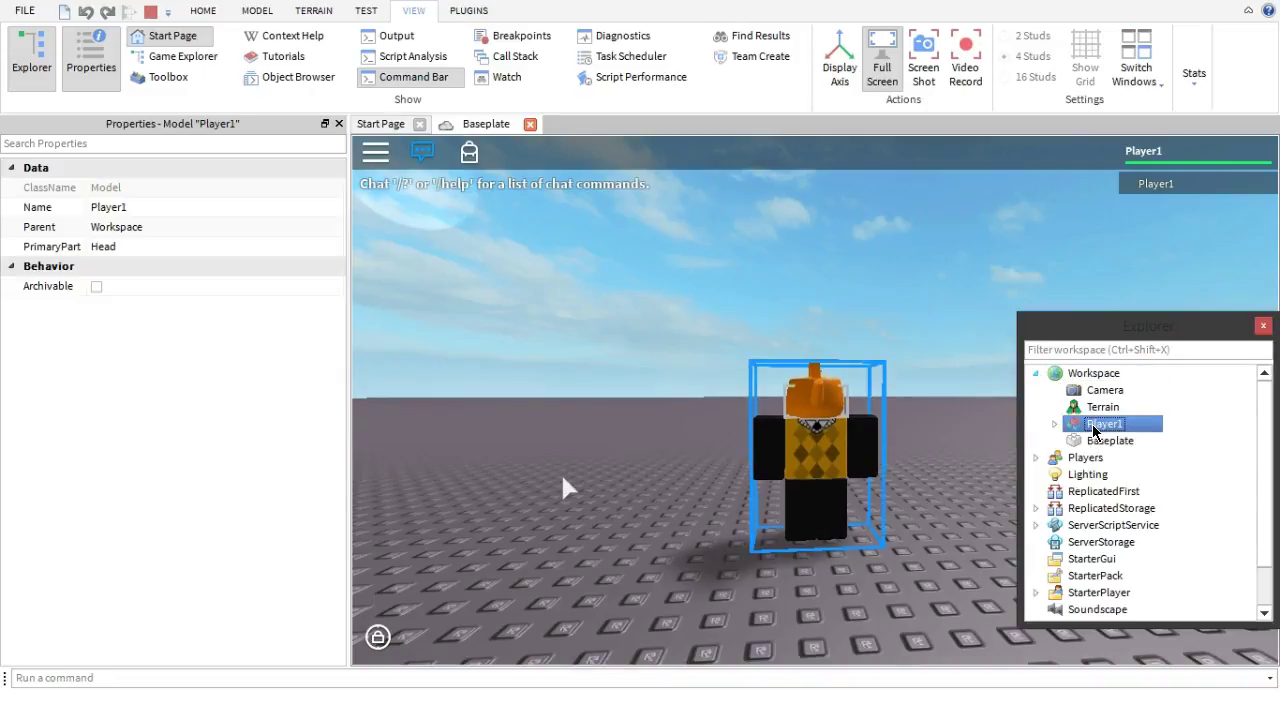
right_drag(893, 399, 905, 380)
scroll(893, 400, up, 2)
scroll(894, 408, down, 2)
scroll(905, 400, up, 2)
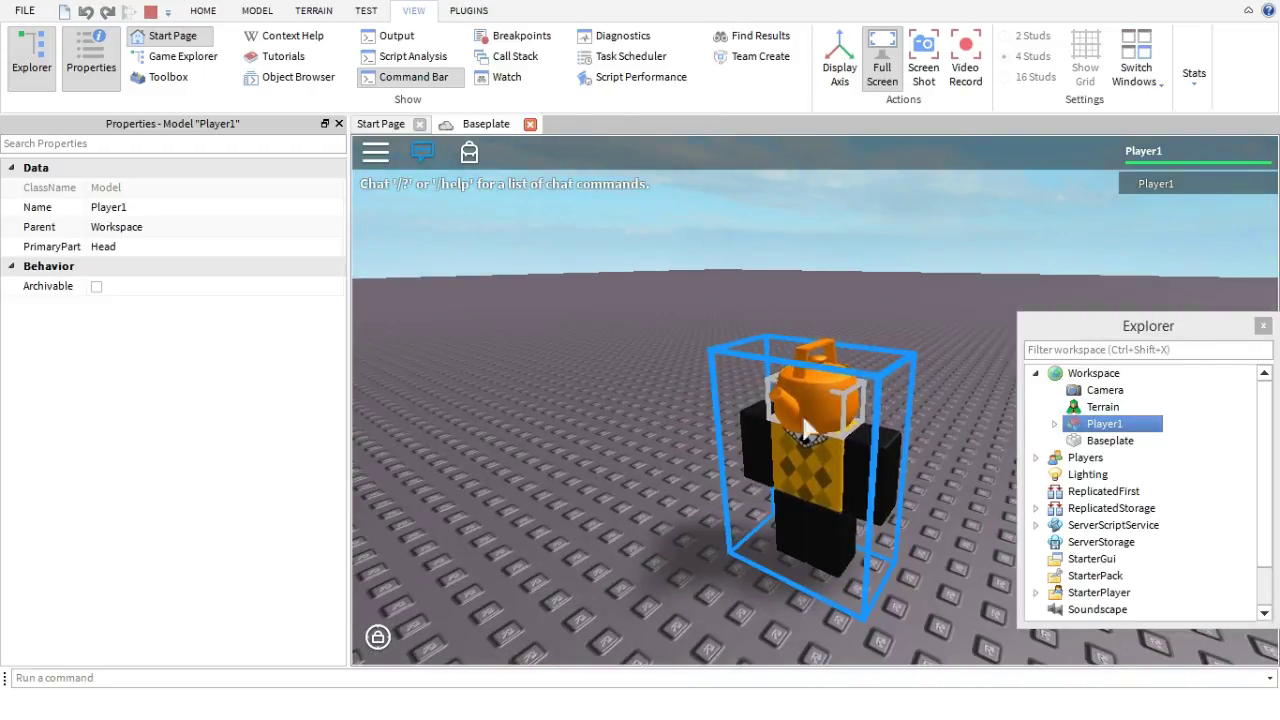
right_click(1111, 428)
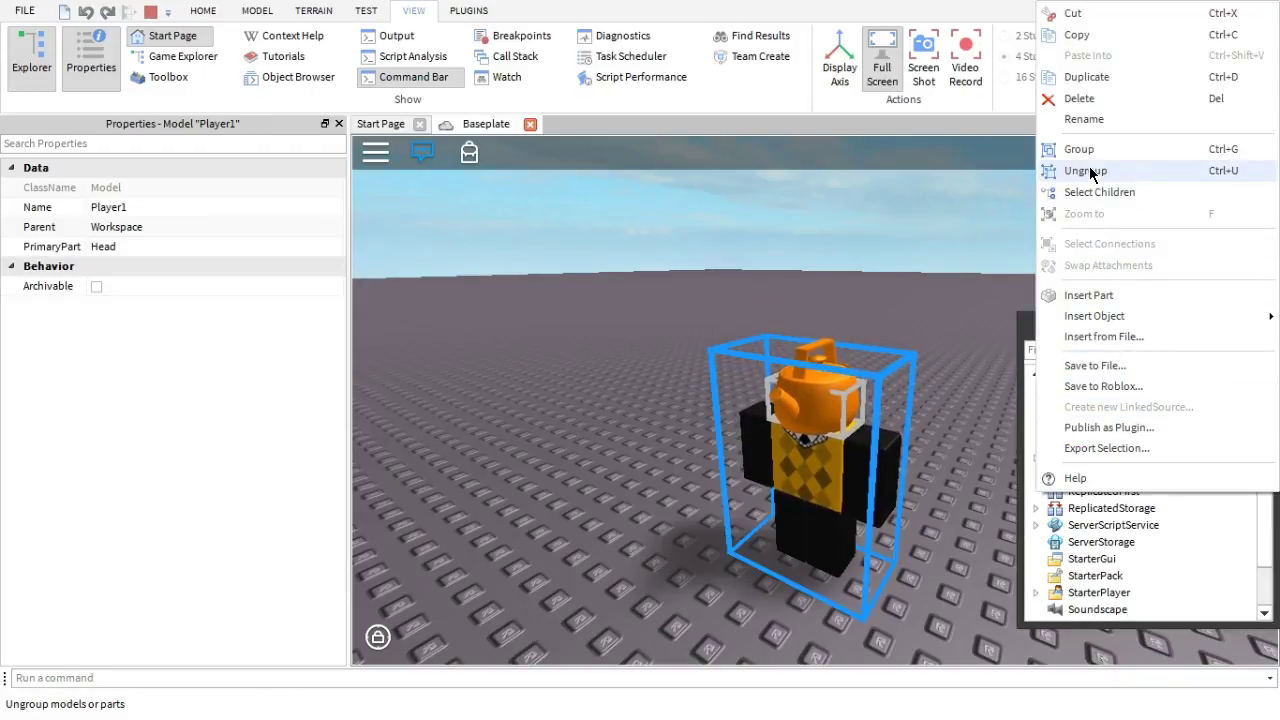
click(1089, 40)
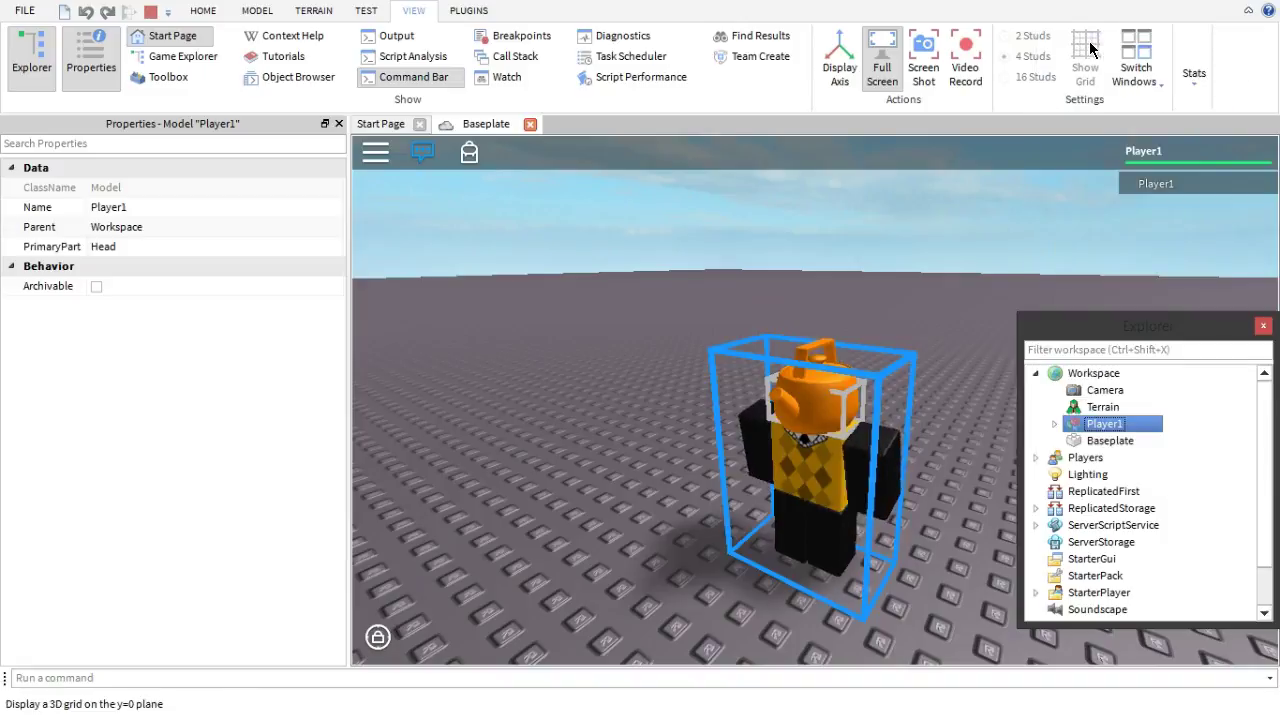
- End the play test and paste the copied character model onto the baseplate
right_drag(940, 262, 878, 332)
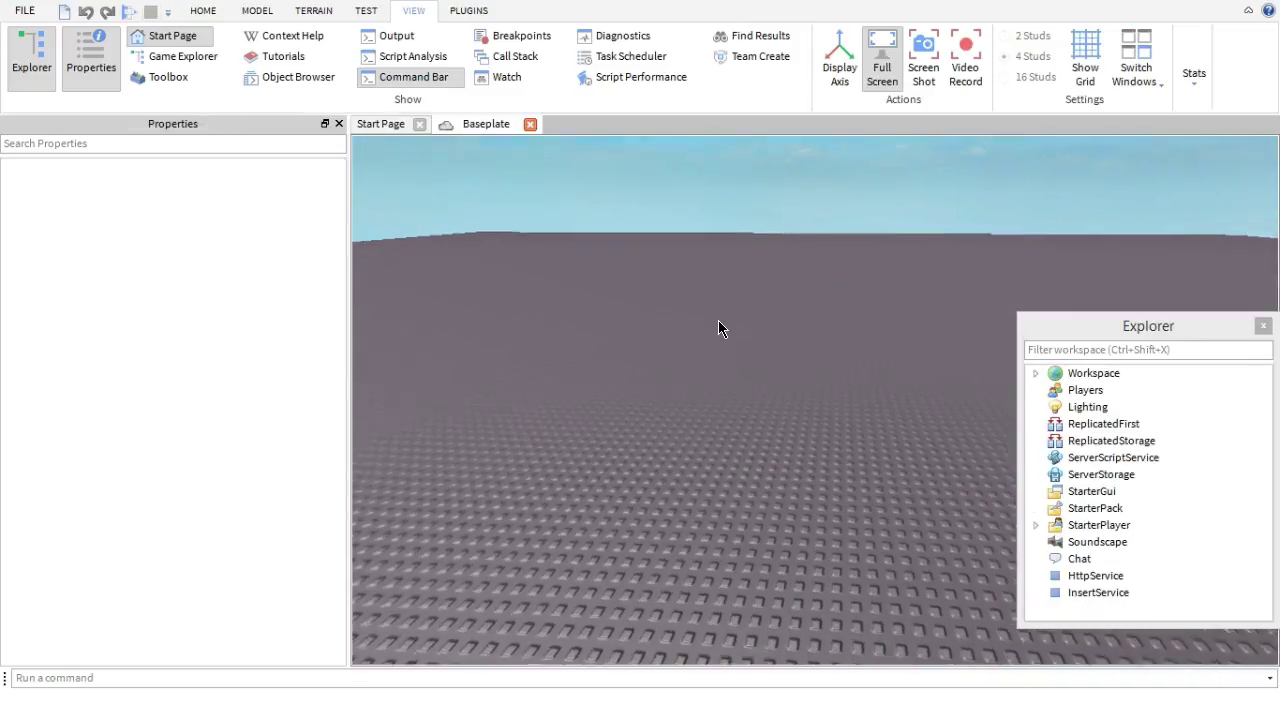
right_click(714, 305)
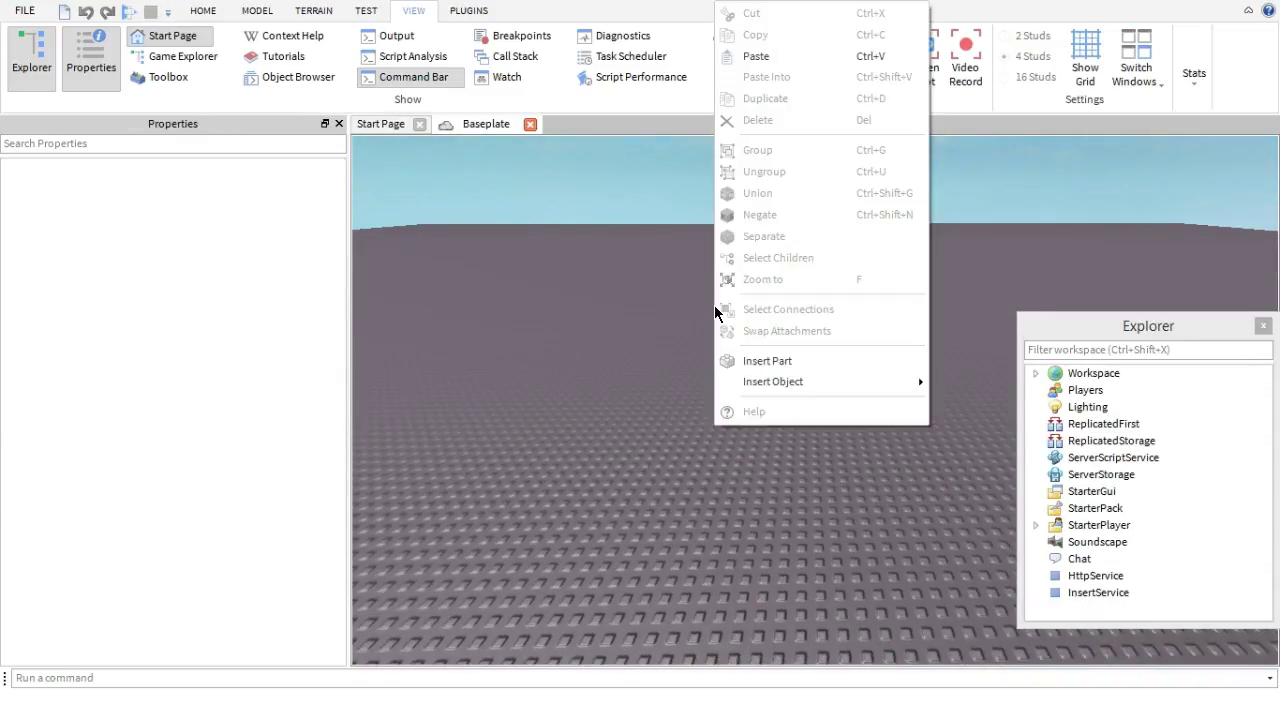
click(741, 56)
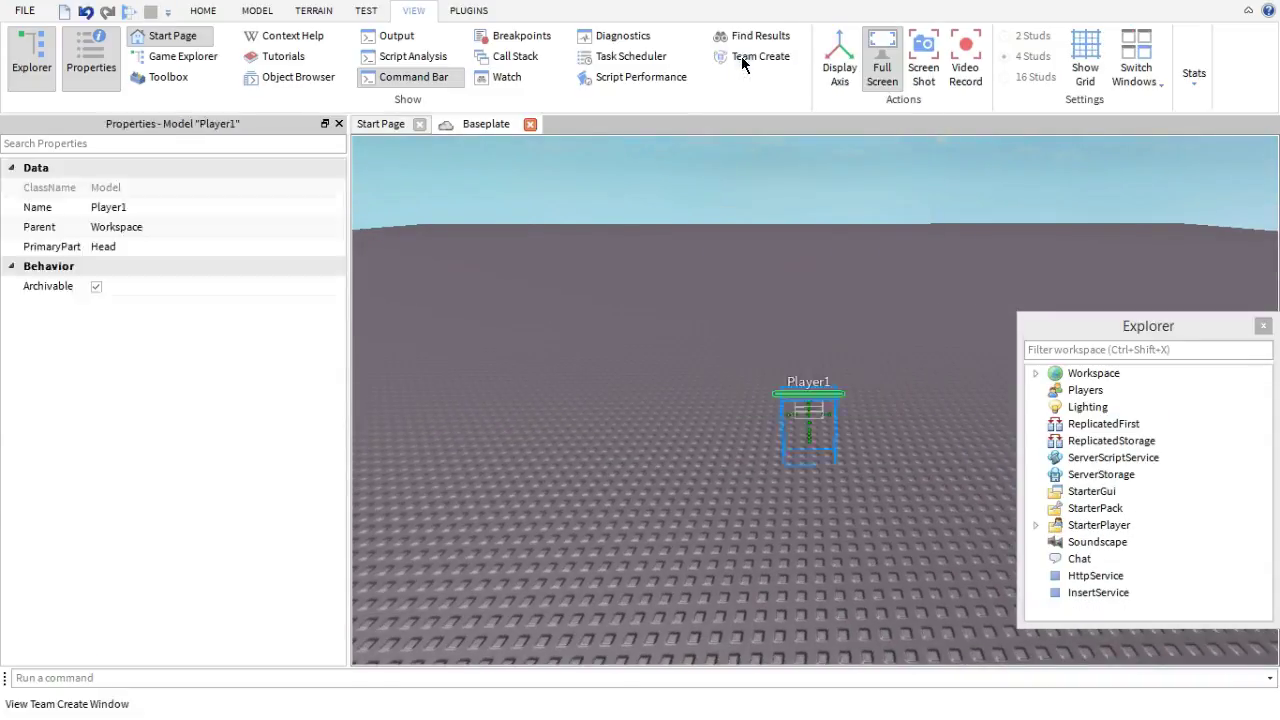
mouse_move(845, 282)
right_down()
mouse_move(885, 301)
mouse_move(858, 273)
right_up()
key(w)
click(845, 282)
scroll(845, 282, down, 3)
scroll(885, 301, up, 2)
scroll(858, 273, down, 2)
- Set the Health of the Humanoid inside the pasted Player1 model to 0
click(1055, 424)
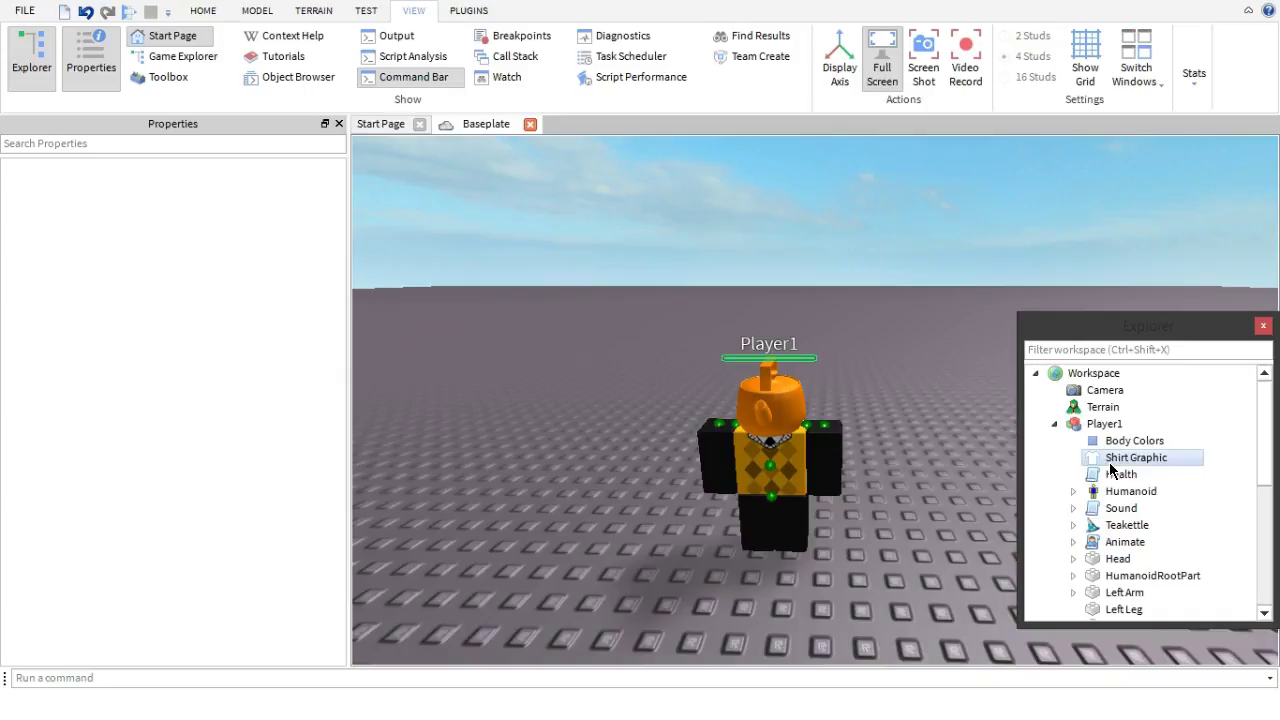
click(1120, 491)
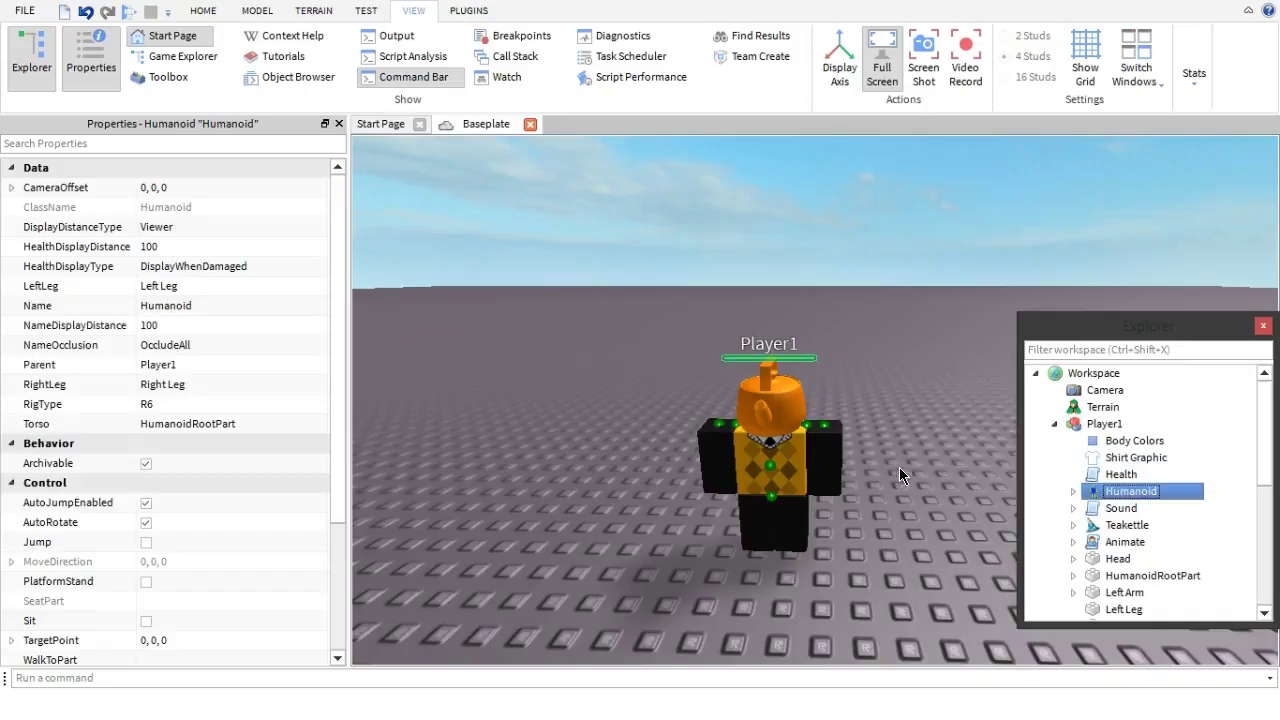
scroll(894, 467, up, 3)
scroll(894, 467, down, 3)
scroll(894, 467, up, 3)
right_drag(894, 467, 955, 461)
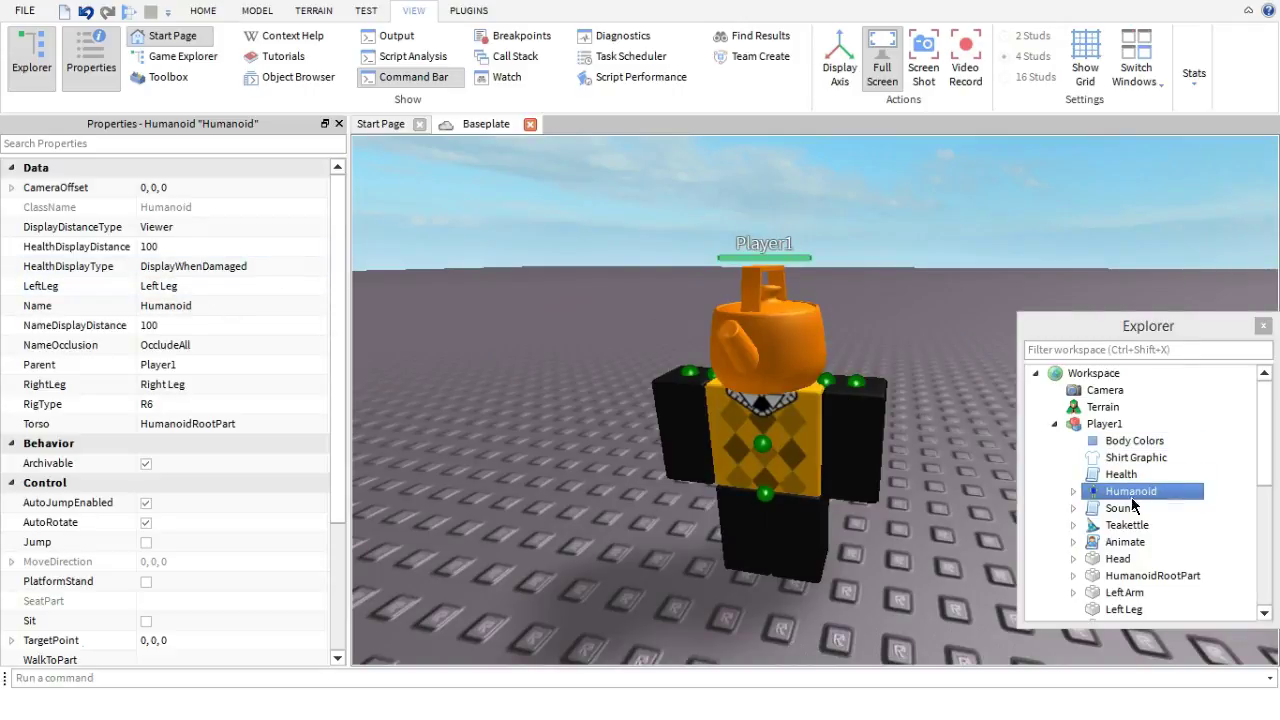
click(1074, 492)
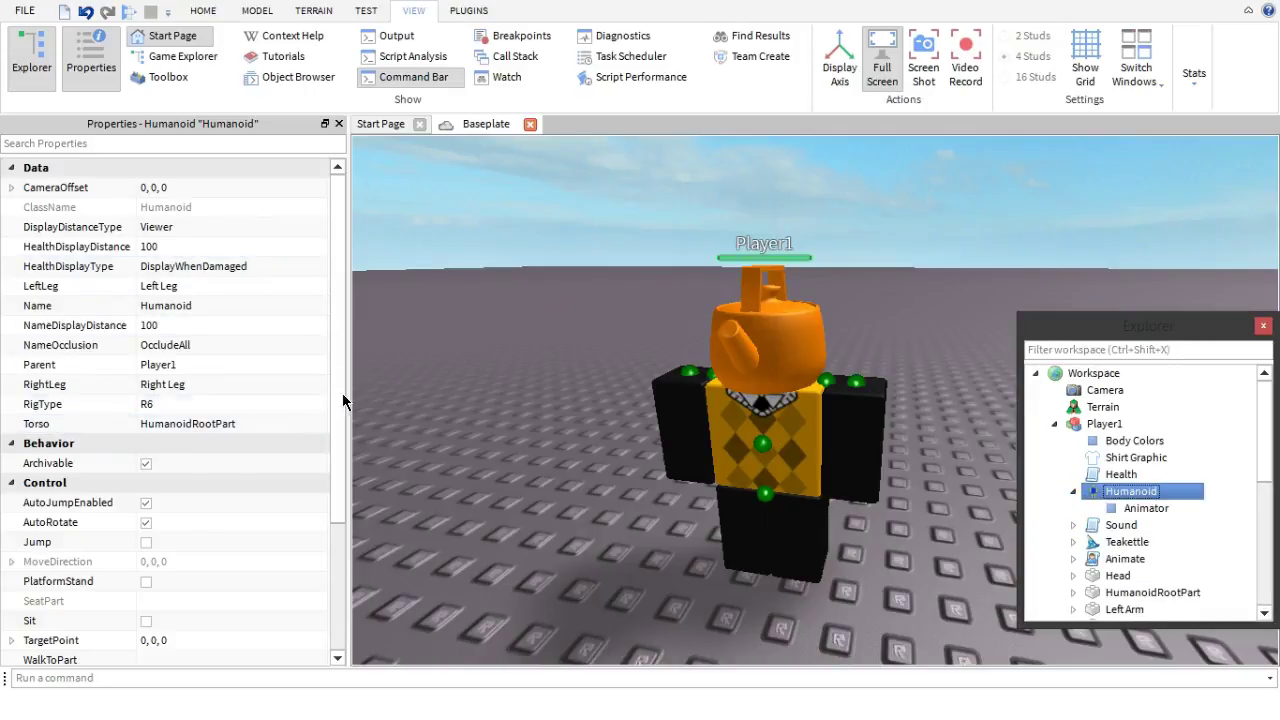
scroll(335, 420, down, 5)
click(260, 541)
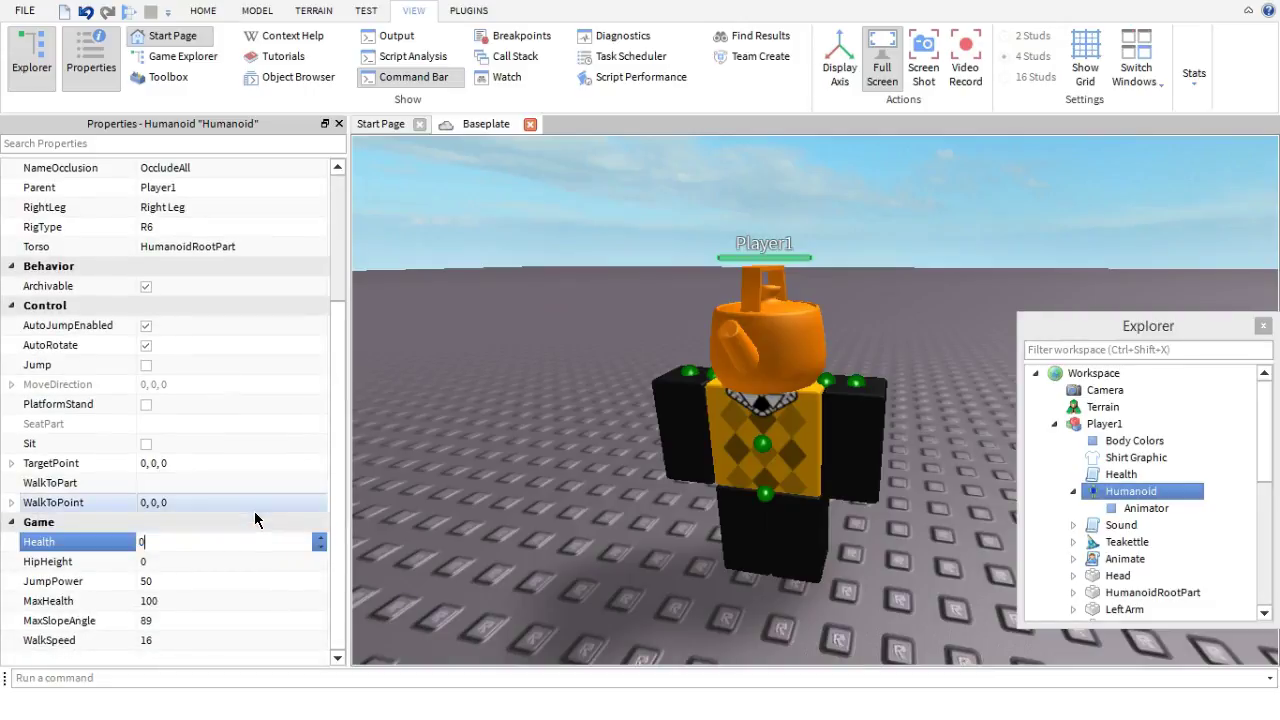
text(0)
key(Return)
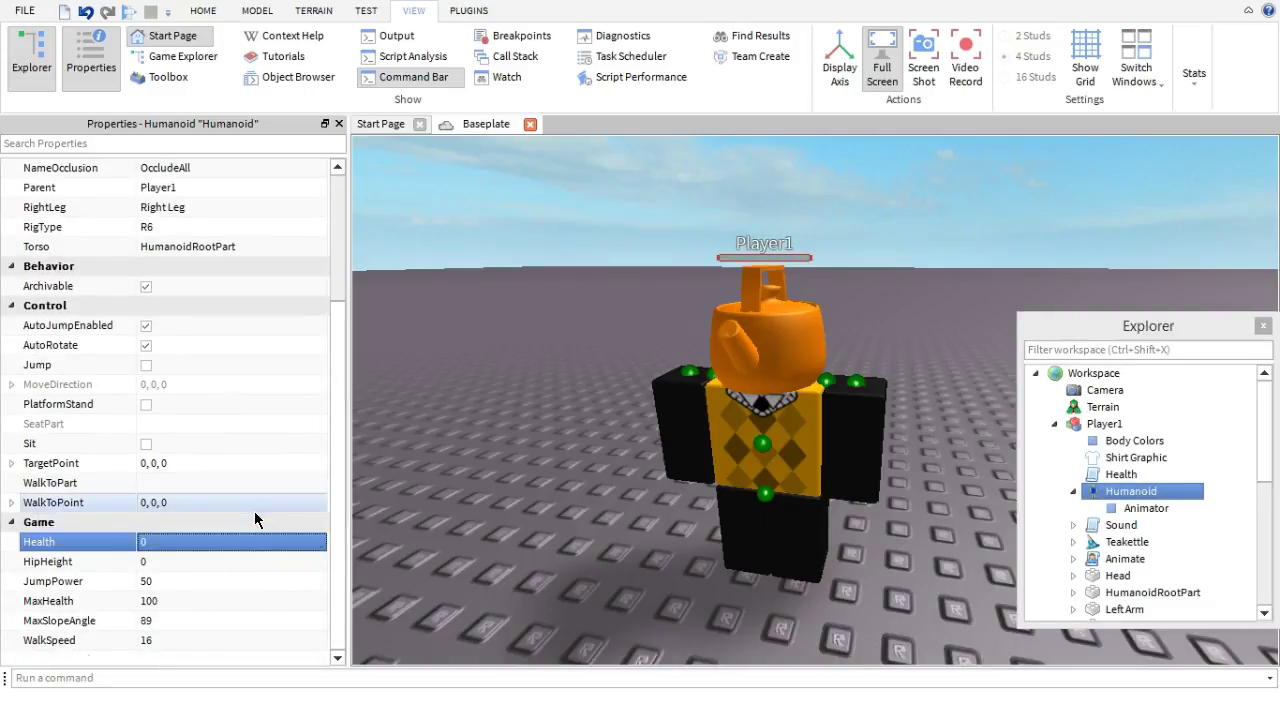
- Set the Humanoid's MaxHealth to 0
click(204, 600)
text(0)
key(Return)
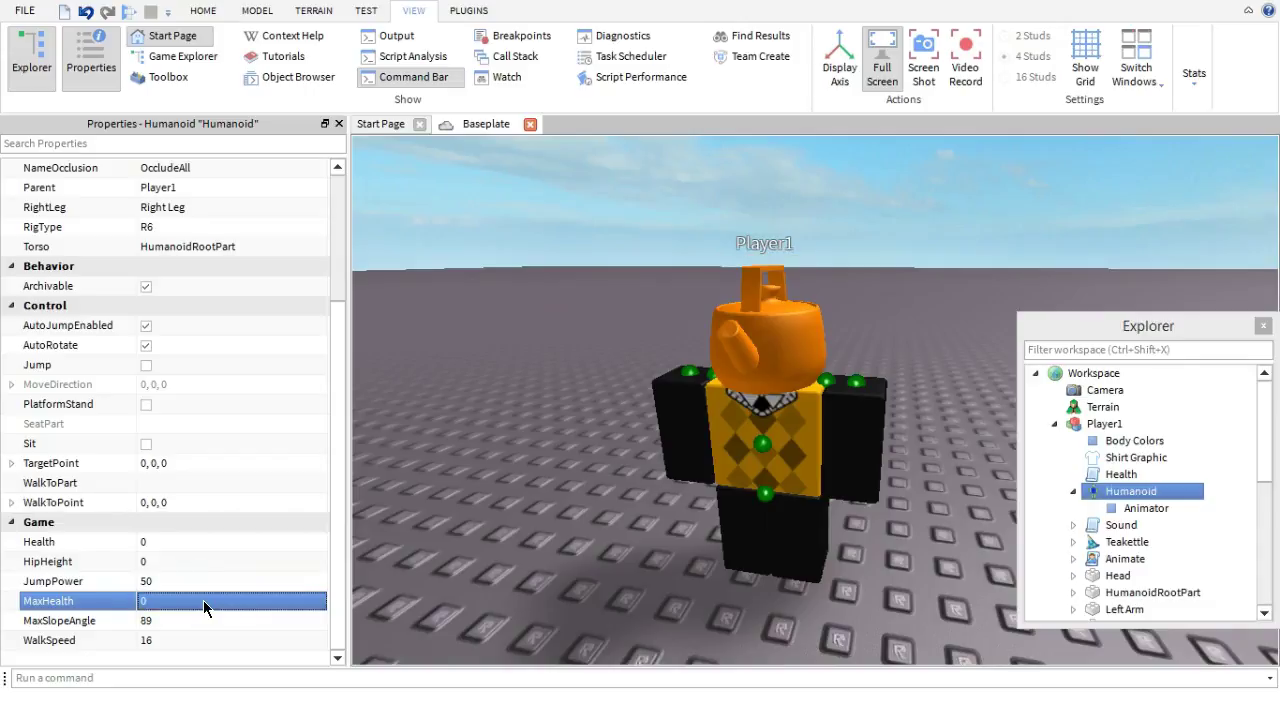
- Rename the Player1 model to a blank name
right_click(1104, 423)
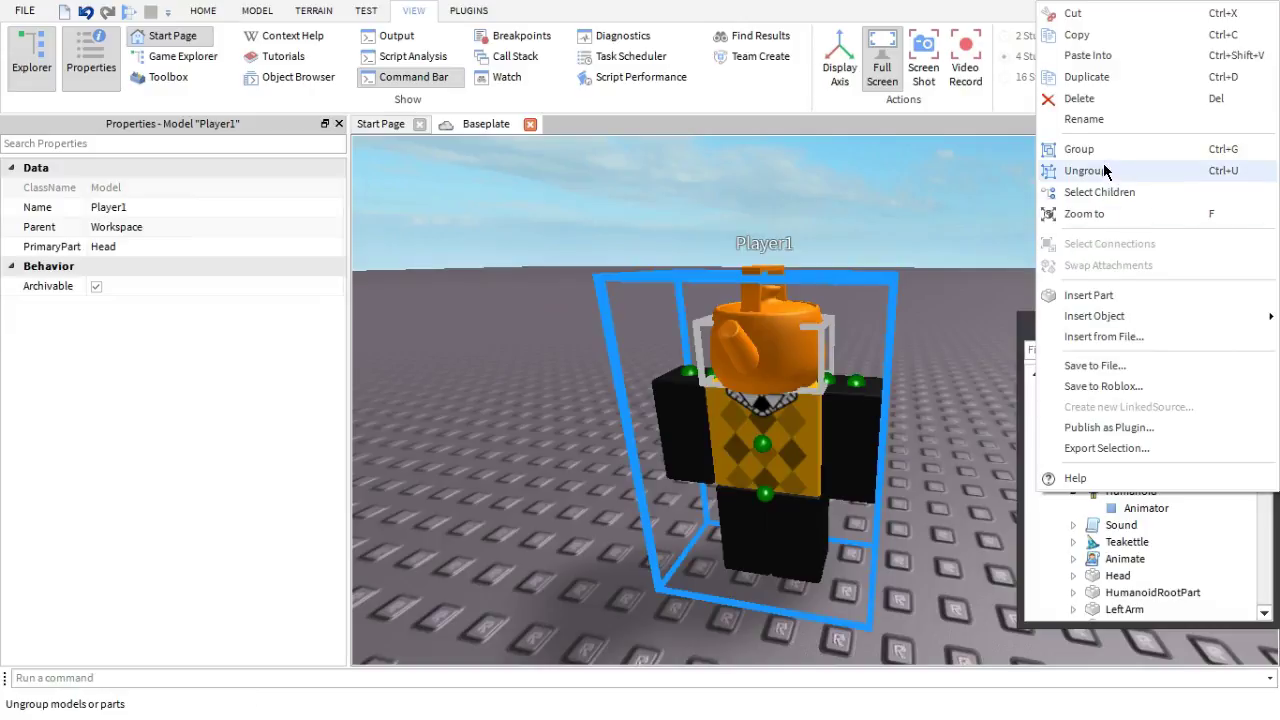
click(1097, 125)
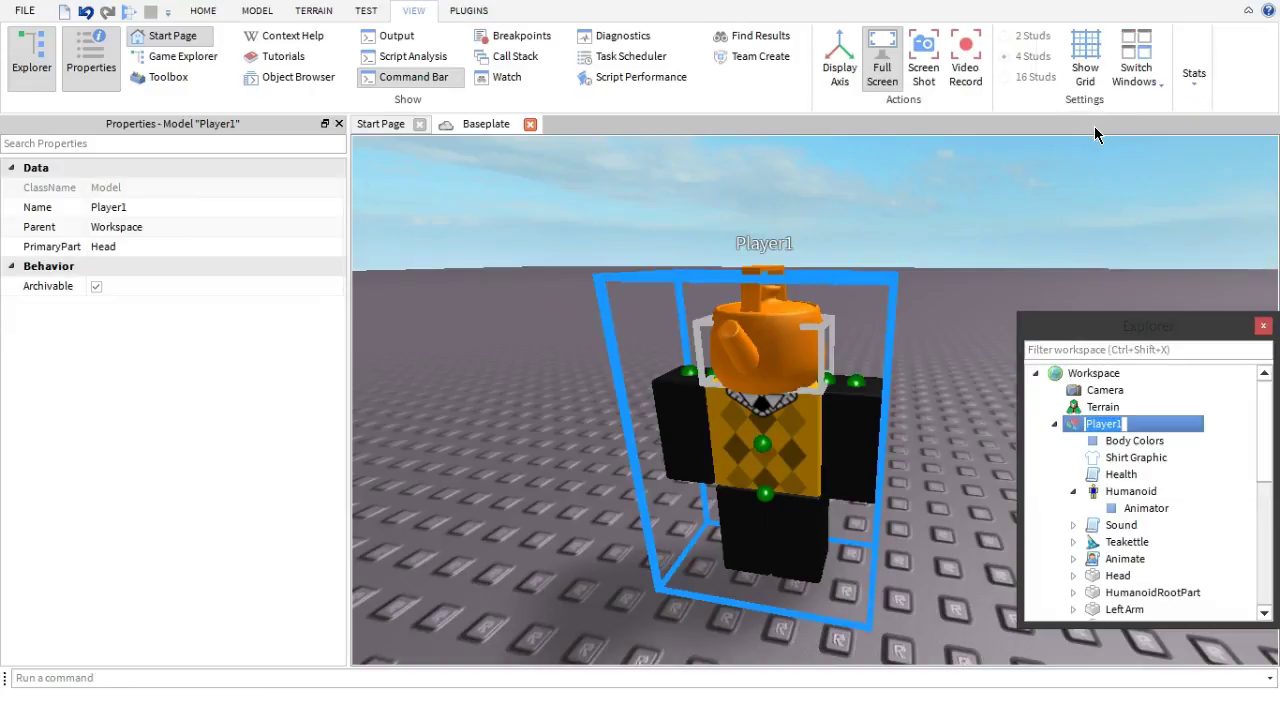
key(BackSpace)
click(1107, 214)
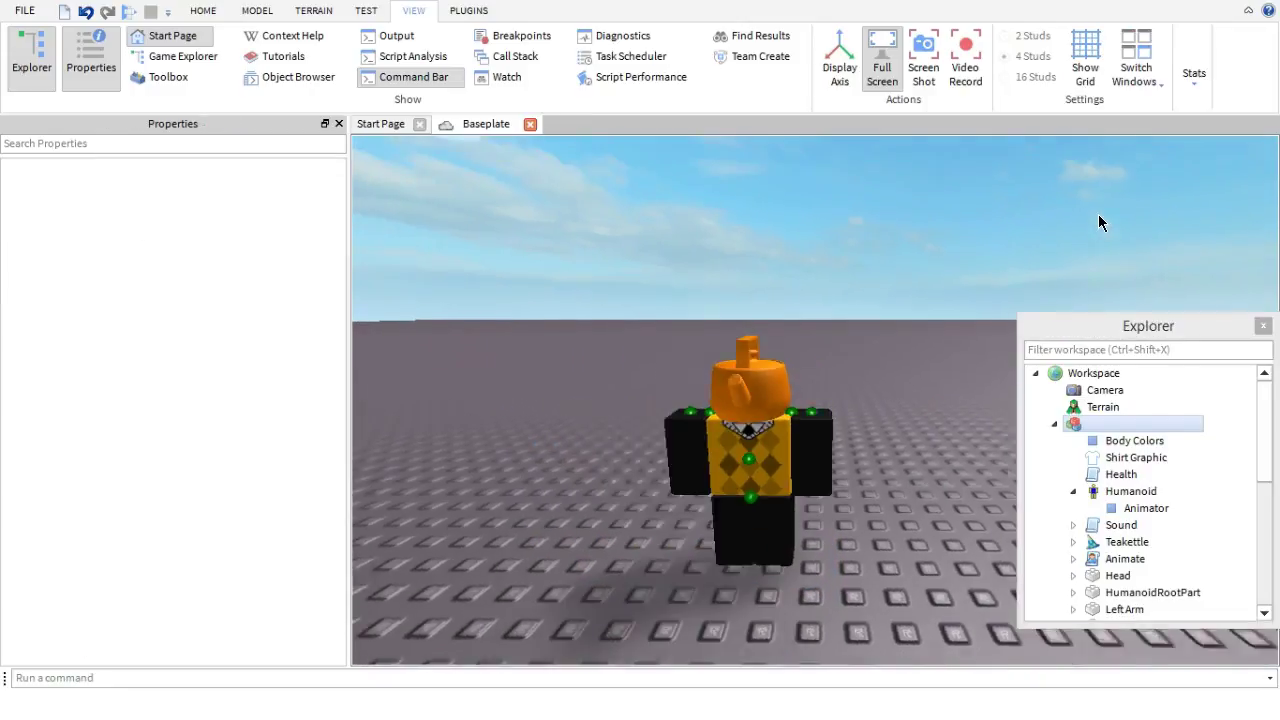
key(d)
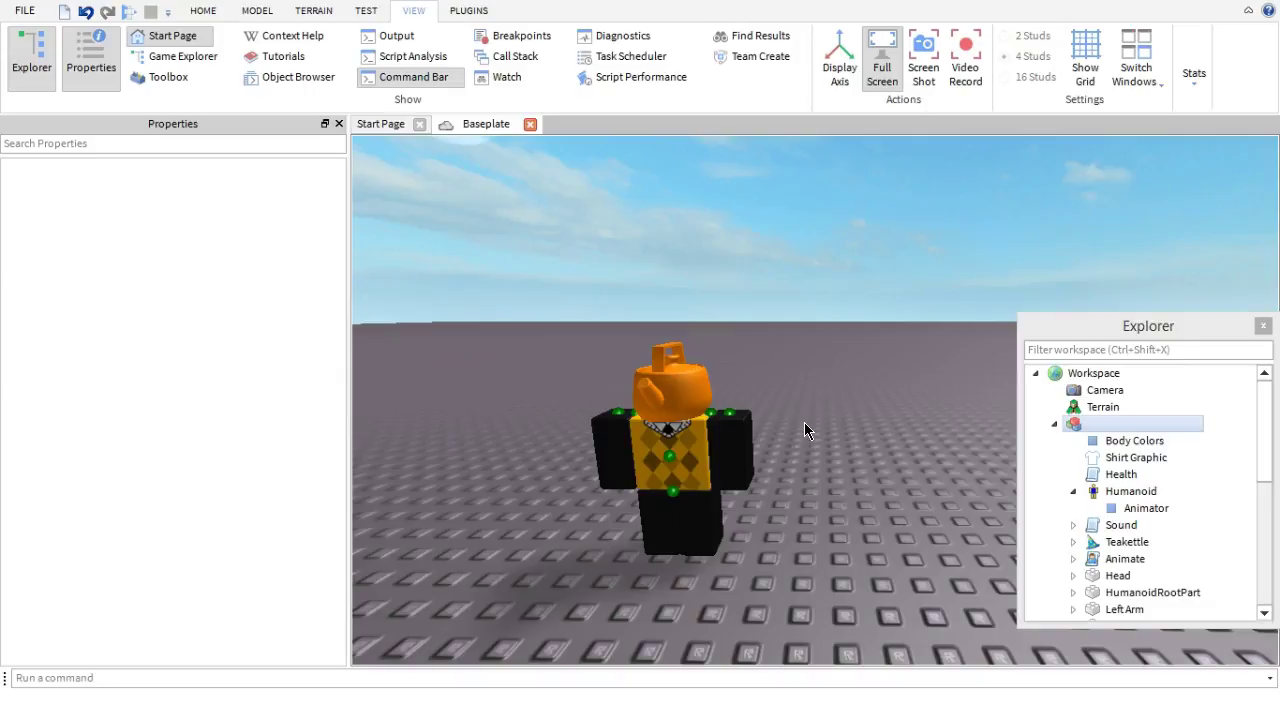
- Delete the Health, Sound and Animate scripts from the character model
click(1161, 477)
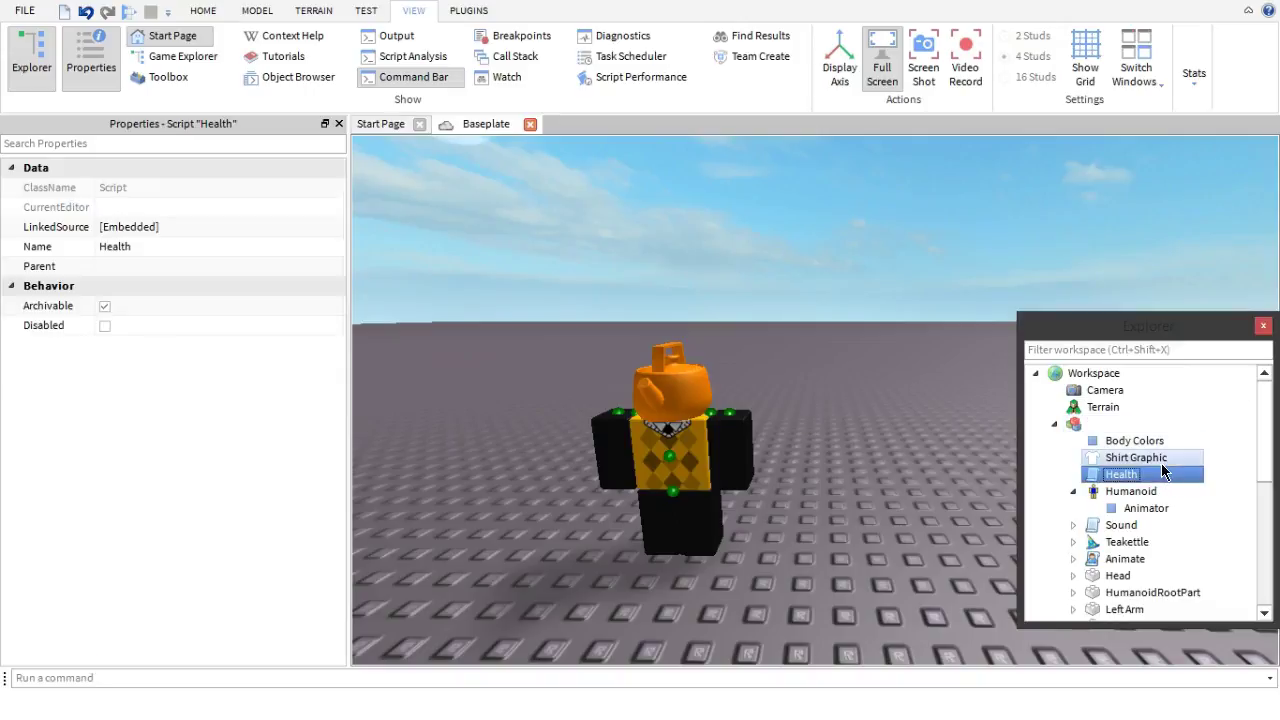
key(Delete)
click(1146, 508)
key(Delete)
click(1146, 525)
key(Delete)
scroll(1146, 525, down, 2)
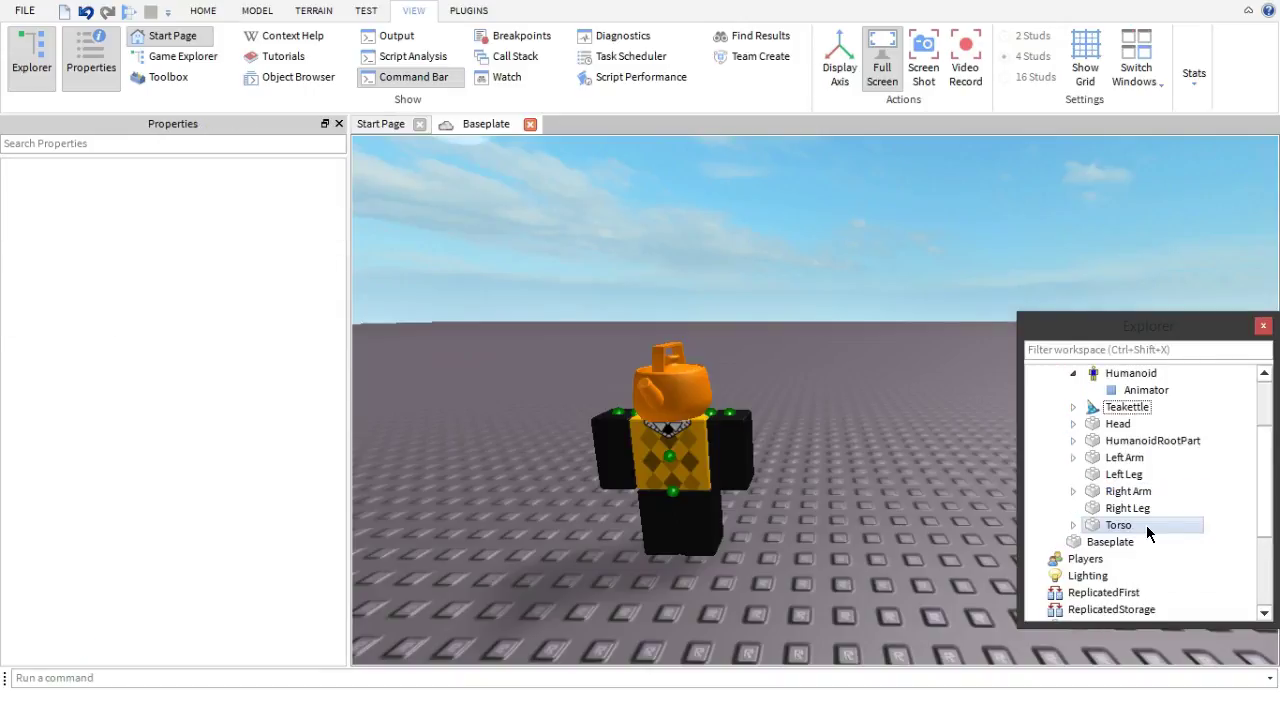
scroll(1146, 525, up, 2)
right_drag(948, 541, 949, 544)
- Select the character's Left Arm for moving, set the move snap increment to 0 studs and turn move snapping off
click(257, 10)
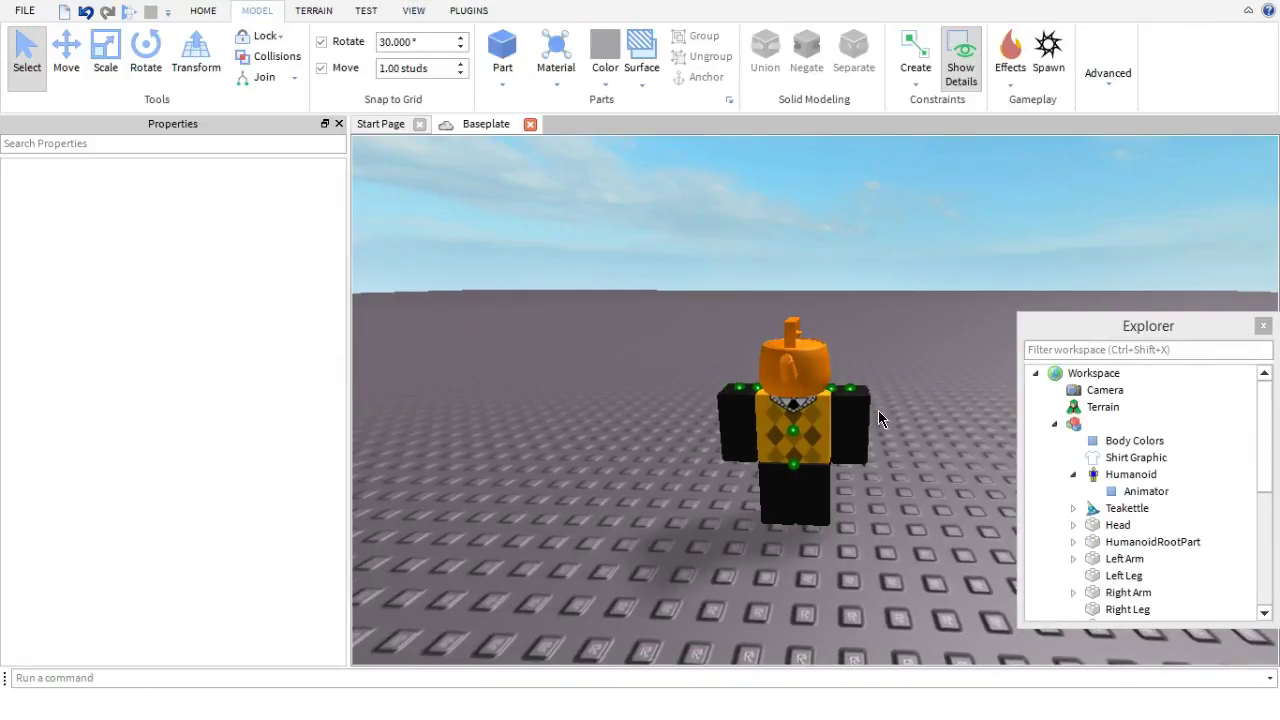
scroll(870, 422, up, 3)
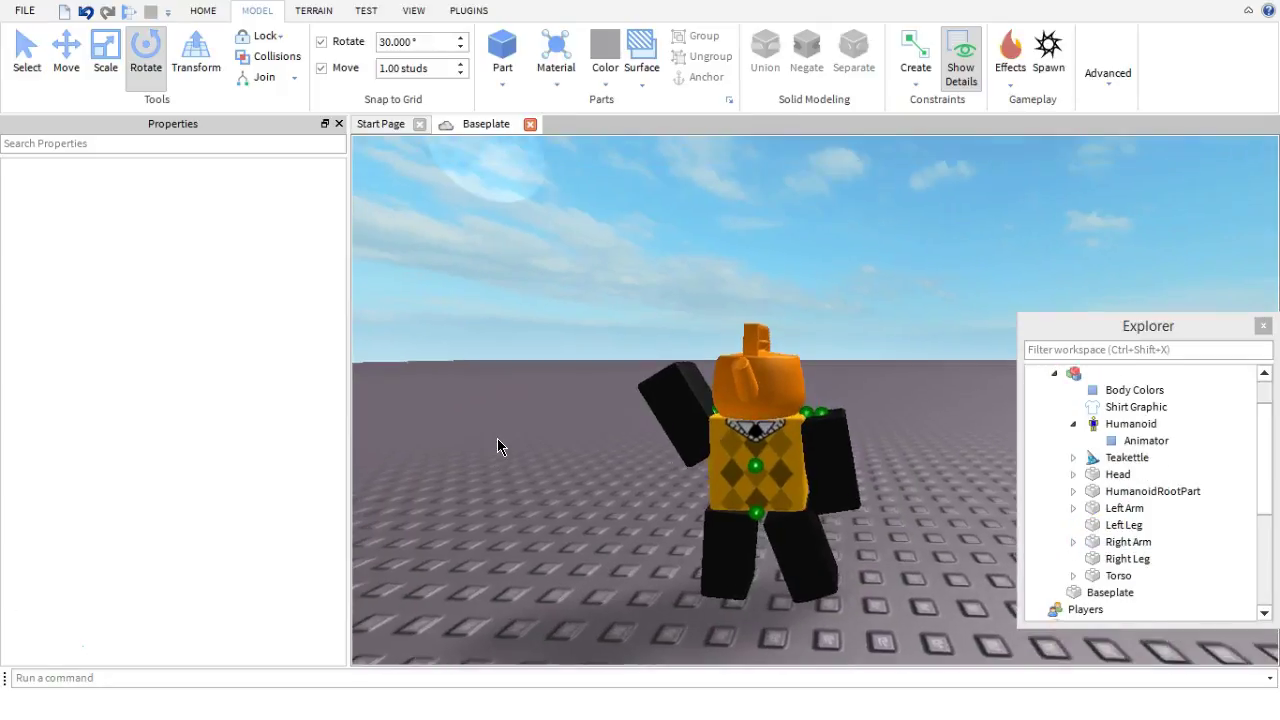
click(1141, 511)
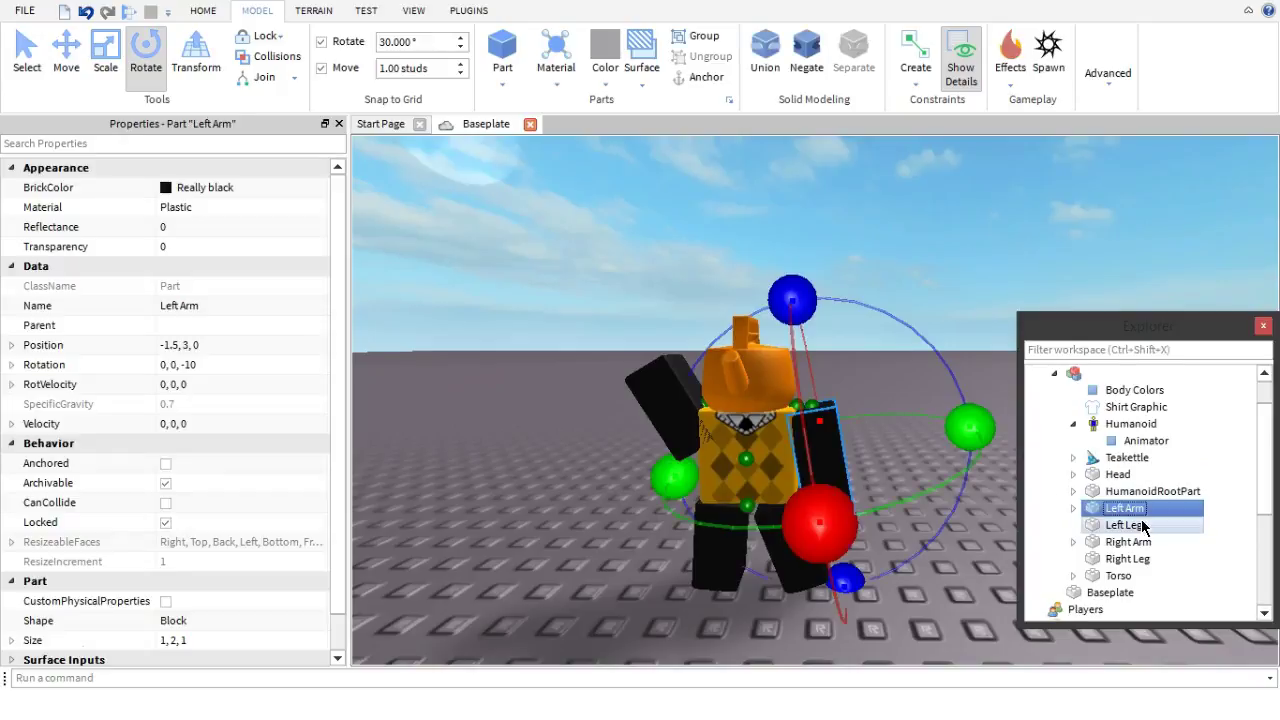
click(68, 58)
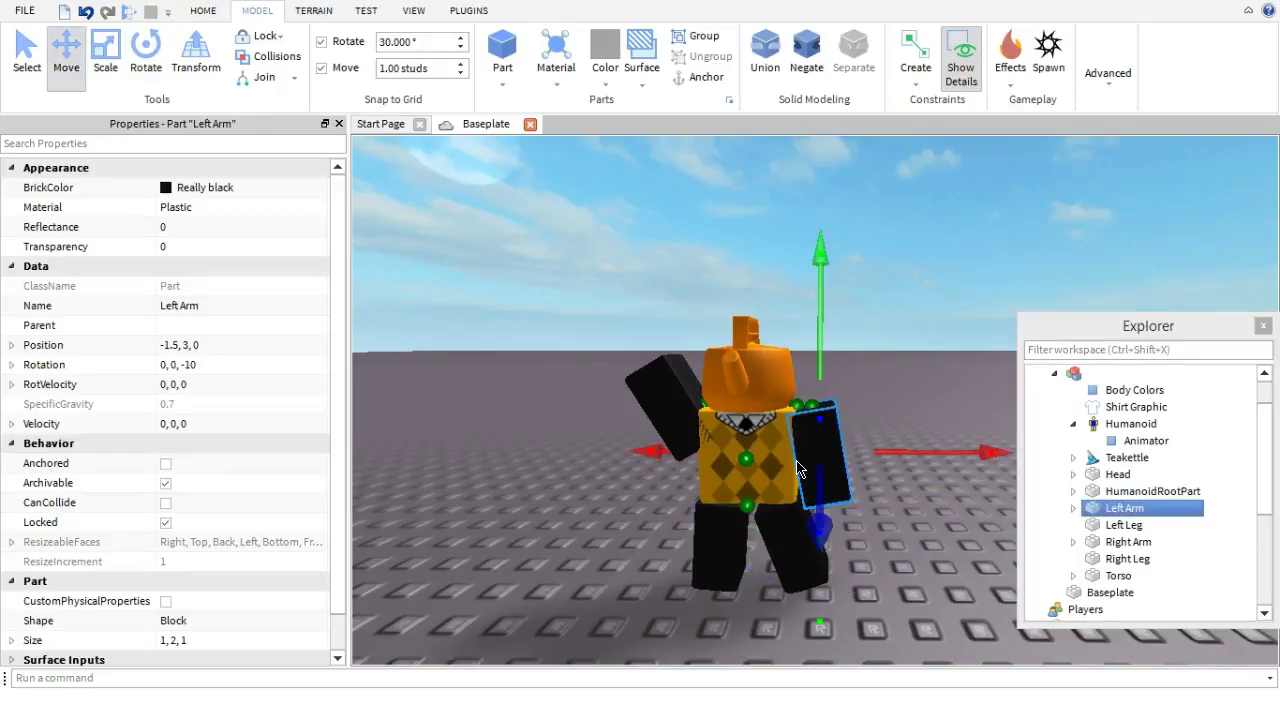
click(461, 72)
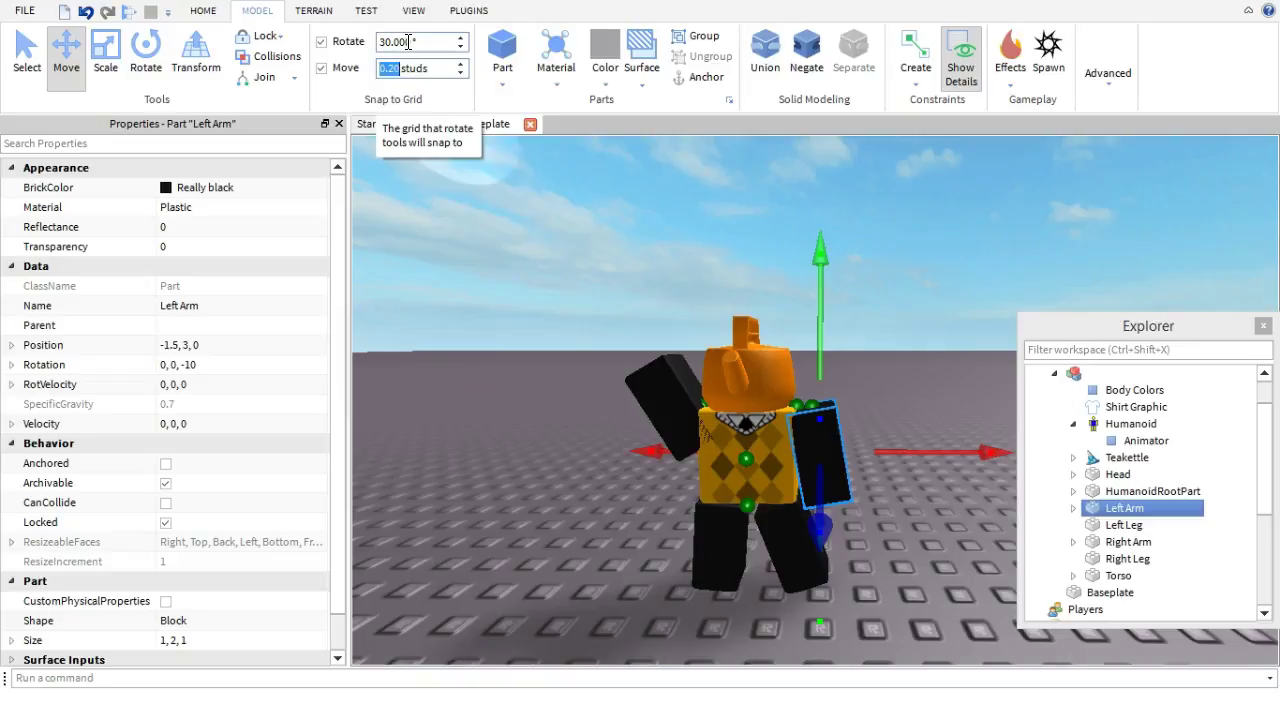
click(461, 73)
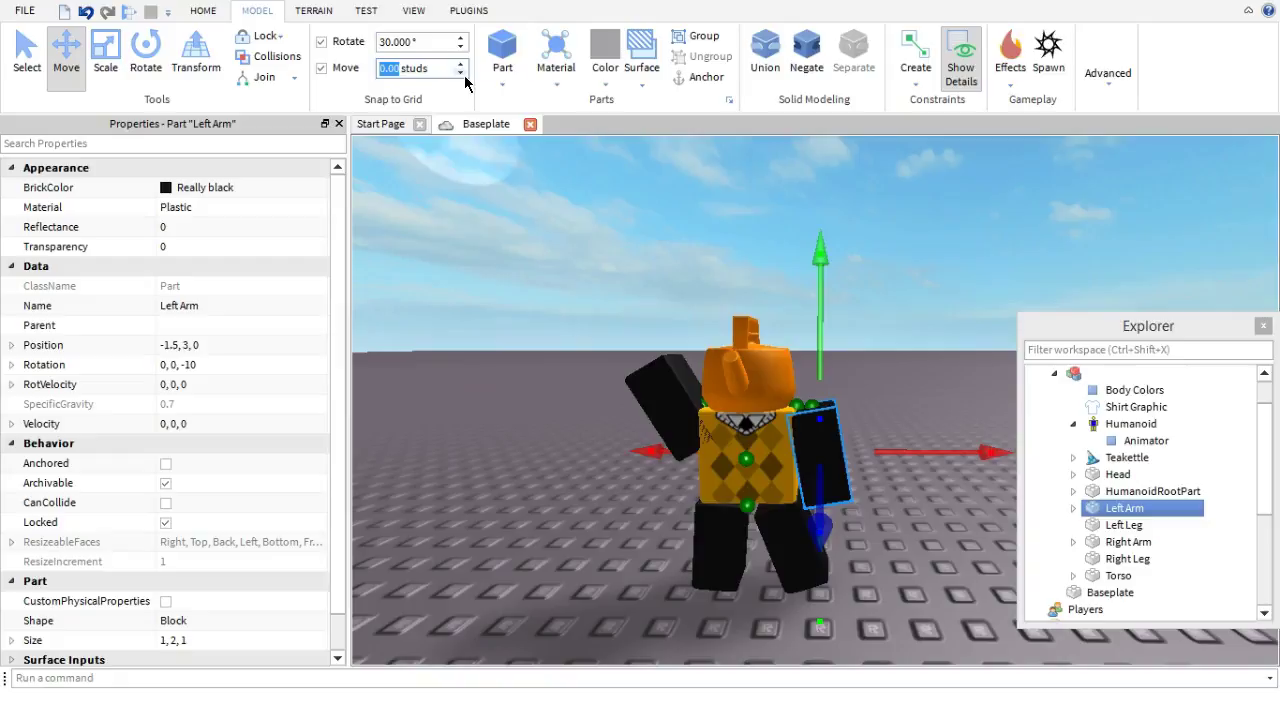
- Move the Left Arm about 0.1 studs sideways, away from the torso
drag(930, 457, 933, 460)
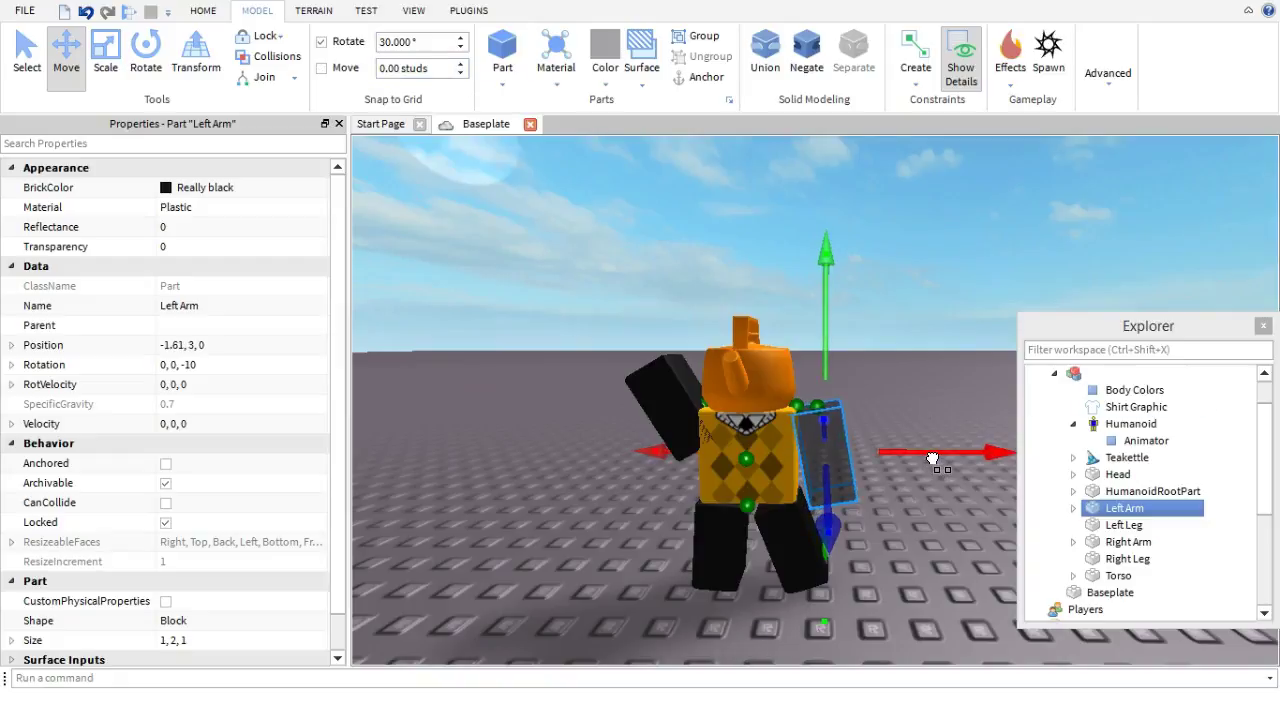
scroll(931, 487, up, 3)
click(902, 383)
scroll(980, 430, down, 4)
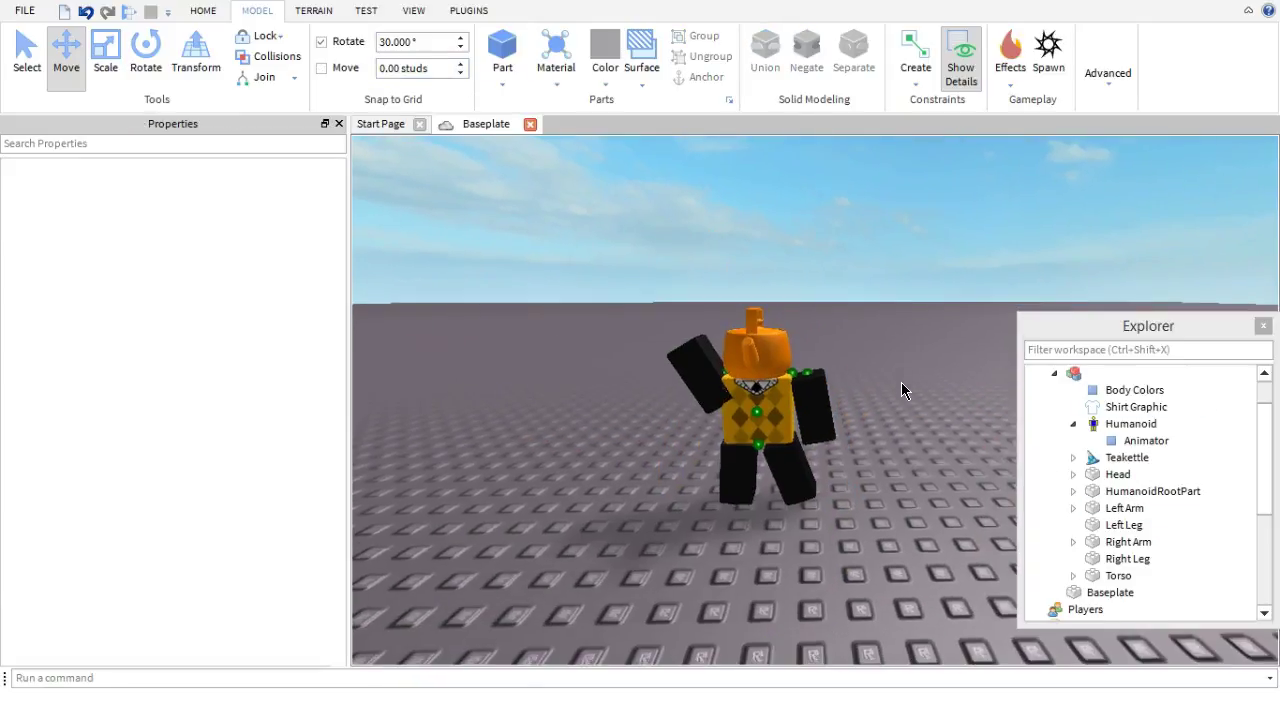
- Move the Right Arm about 0.26 studs outward from the torso and about 0.29 studs up
click(1112, 541)
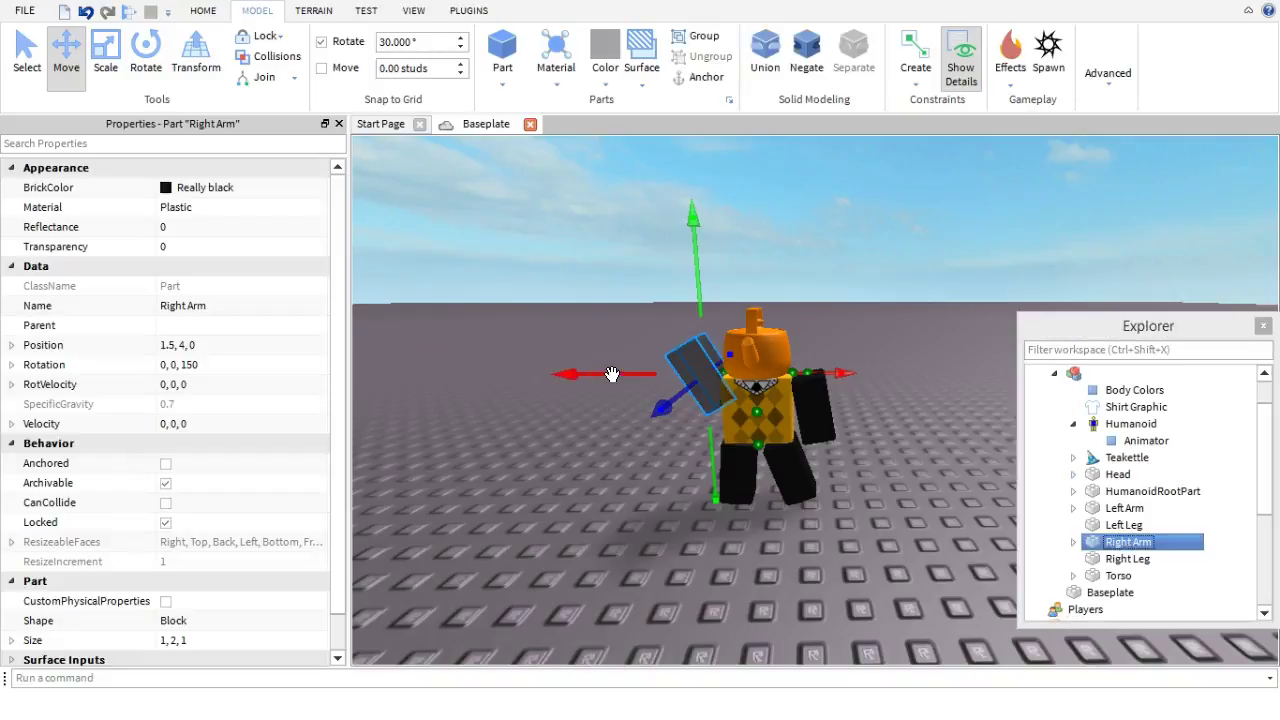
drag(612, 374, 602, 375)
drag(692, 311, 691, 301)
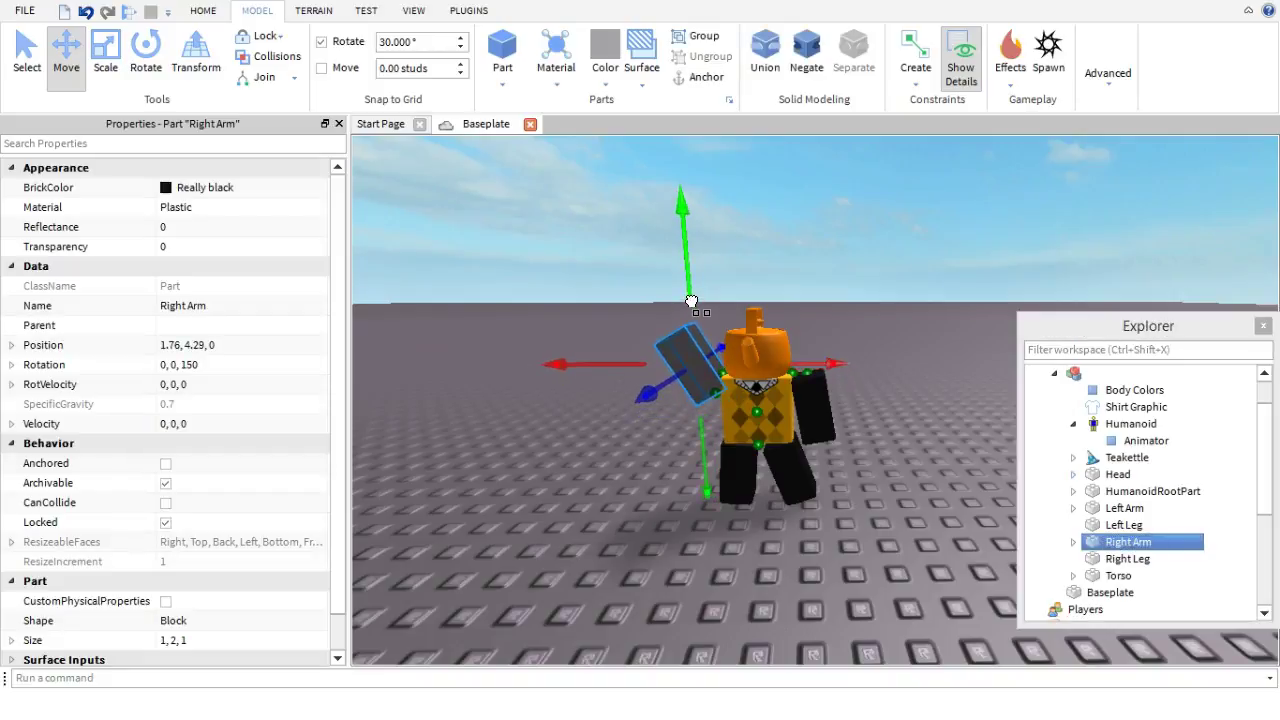
click(982, 292)
scroll(941, 293, up, 1)
scroll(941, 293, down, 3)
scroll(940, 293, up, 2)
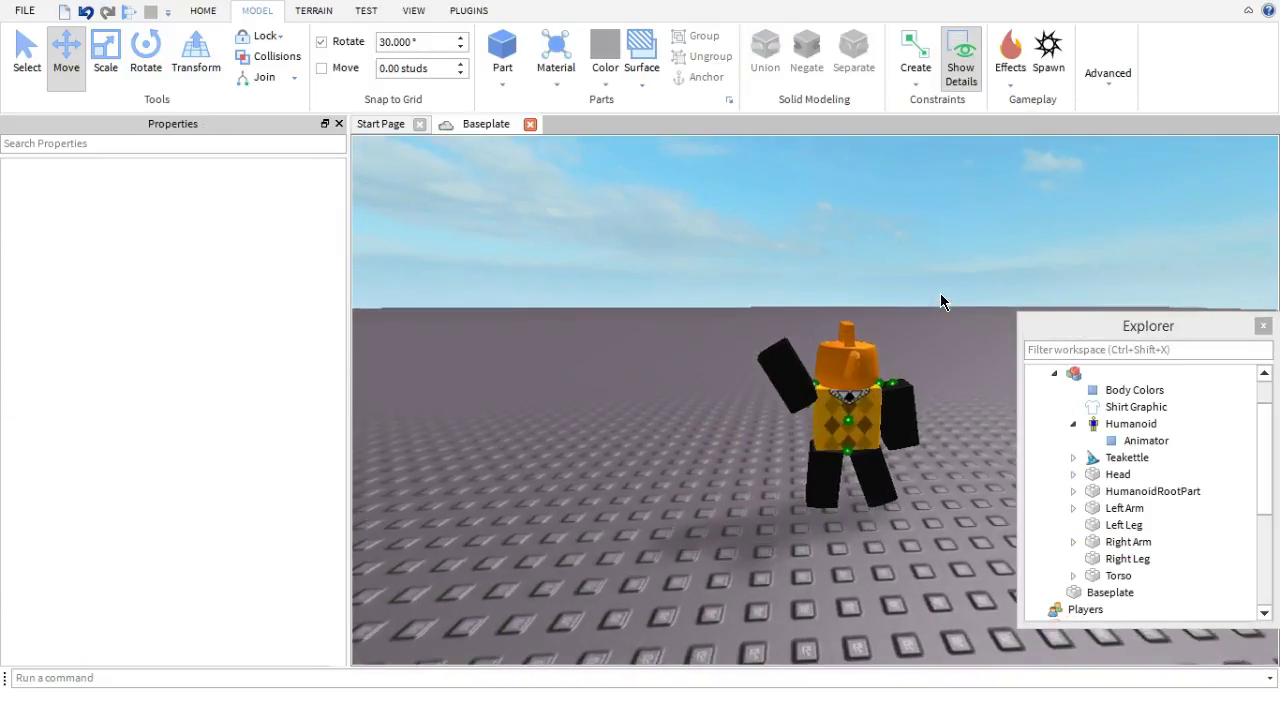
- Turn move snapping back on with an increment of 1 stud
click(460, 72)
click(460, 65)
key(w)
right_drag(593, 323, 591, 322)
key(s)
key(d)
key(w)
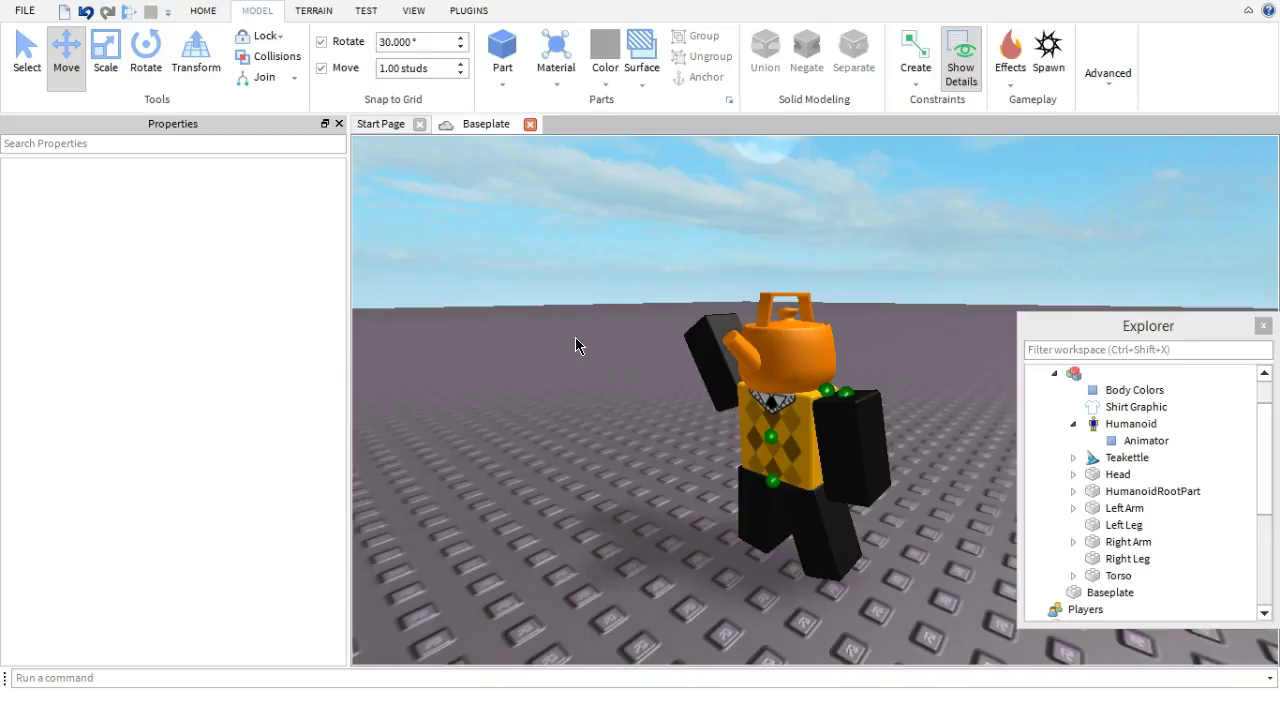
right_drag(574, 336, 574, 336)
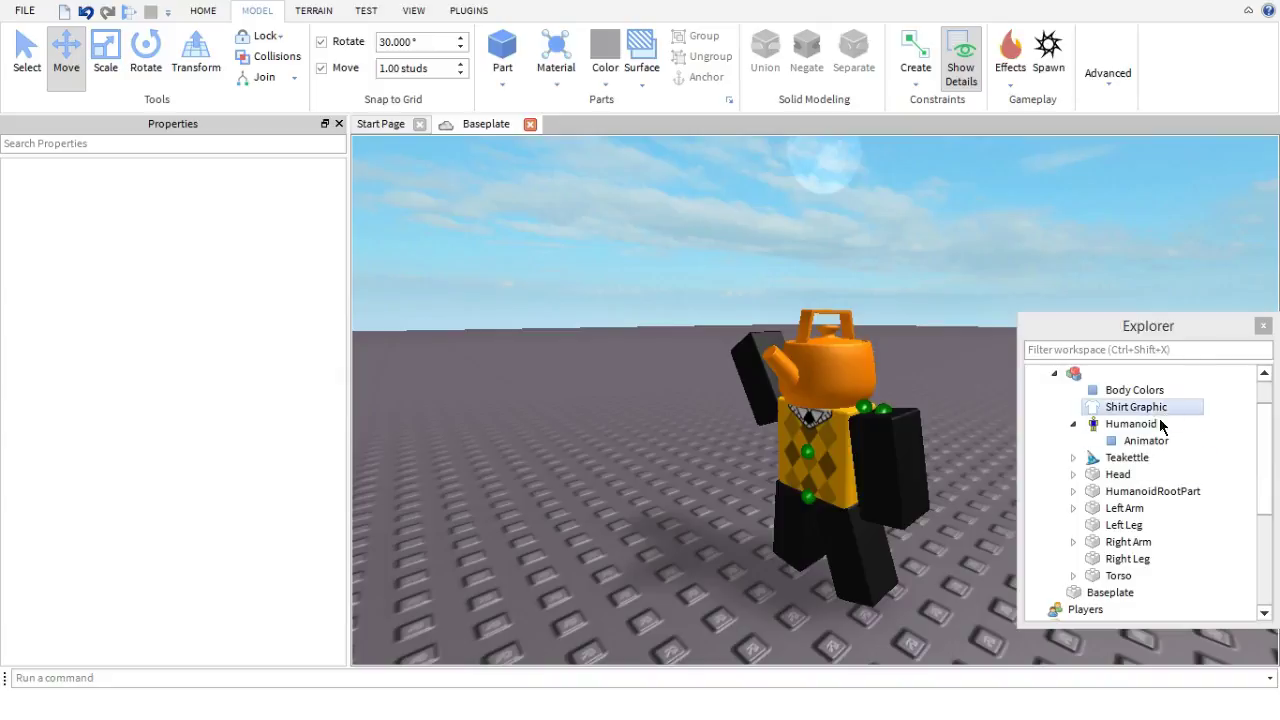
- Anchor the whole blank-named character model in the Workspace
scroll(1162, 438, up, 1)
click(1130, 424)
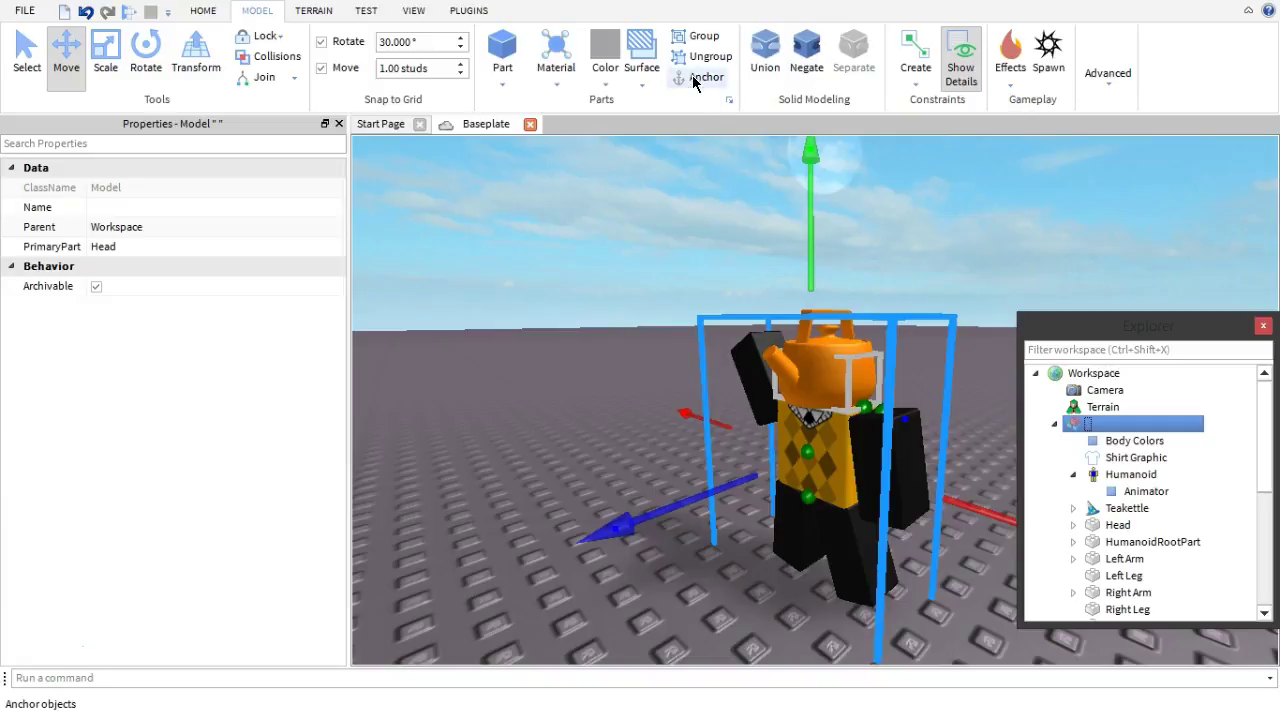
click(205, 11)
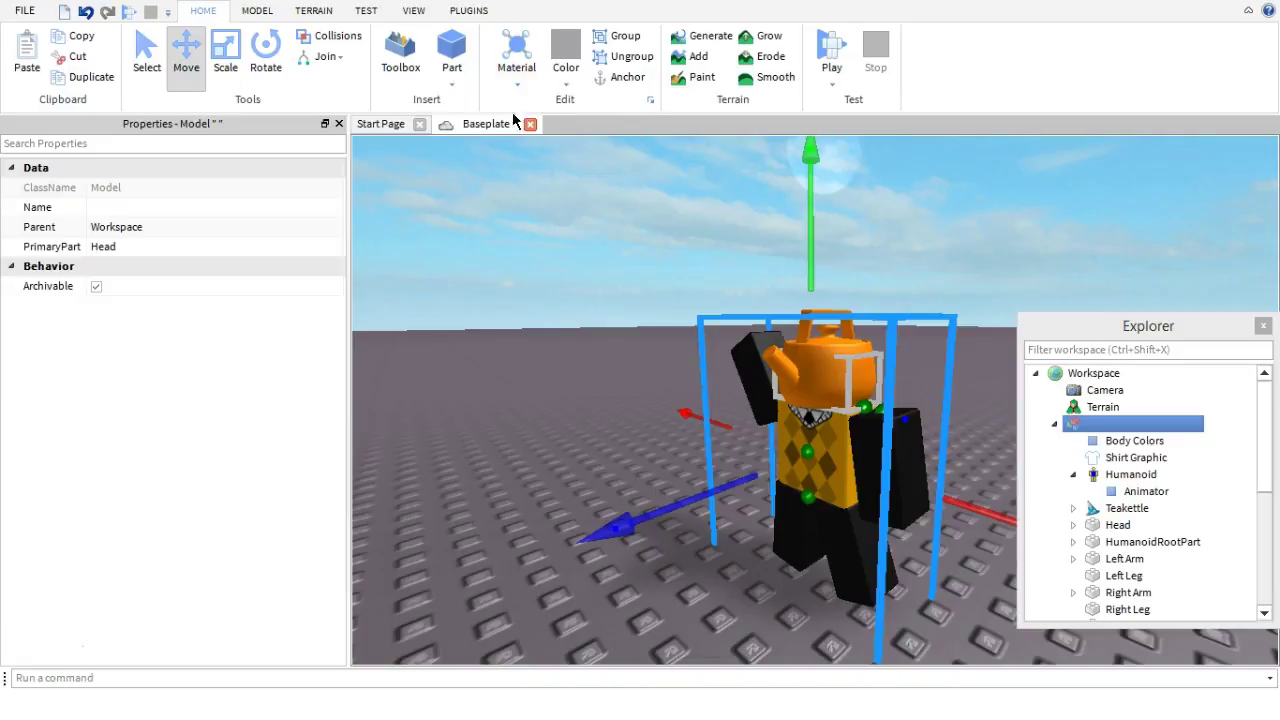
click(624, 79)
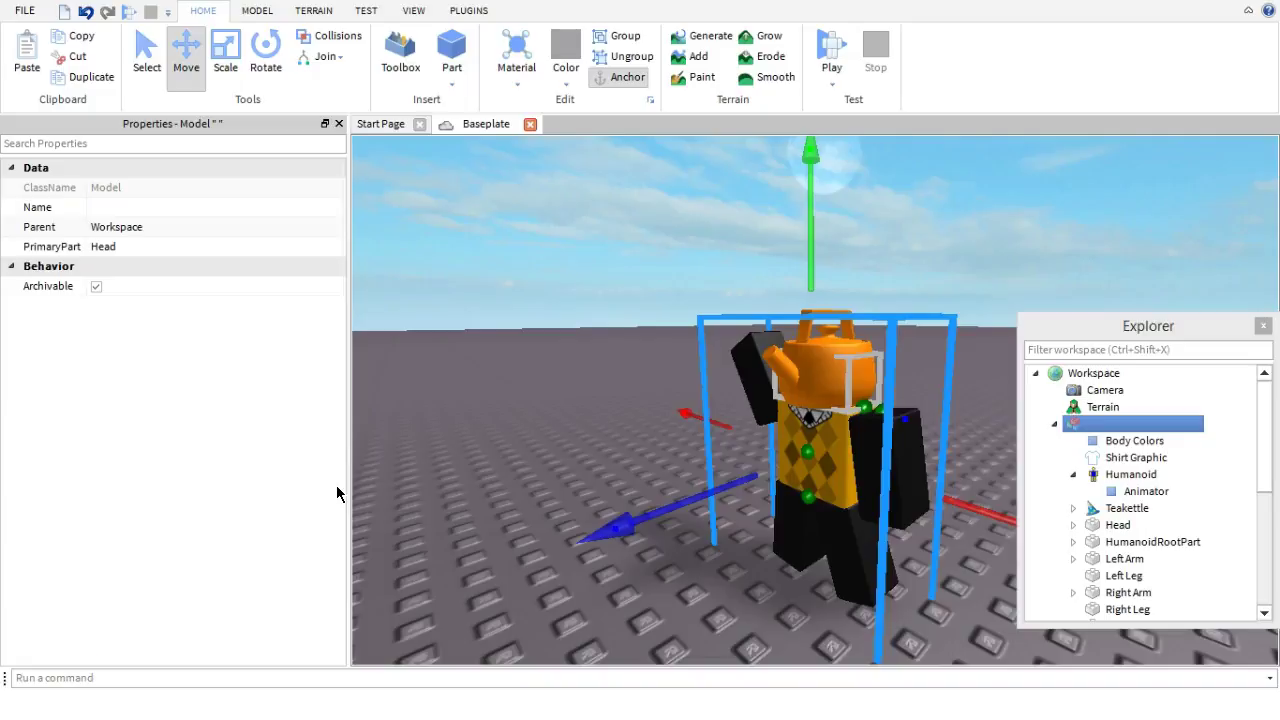
- Close the Properties and Explorer windows to clear the view around the character
click(339, 124)
click(1263, 327)
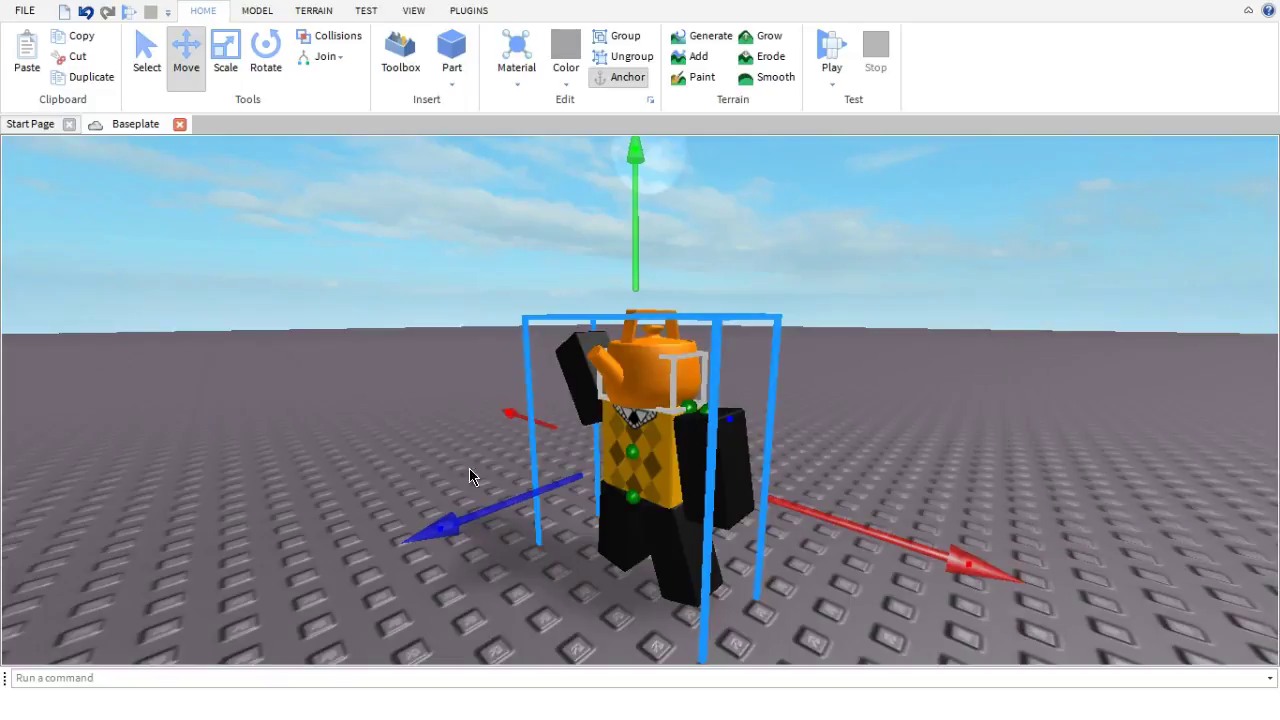